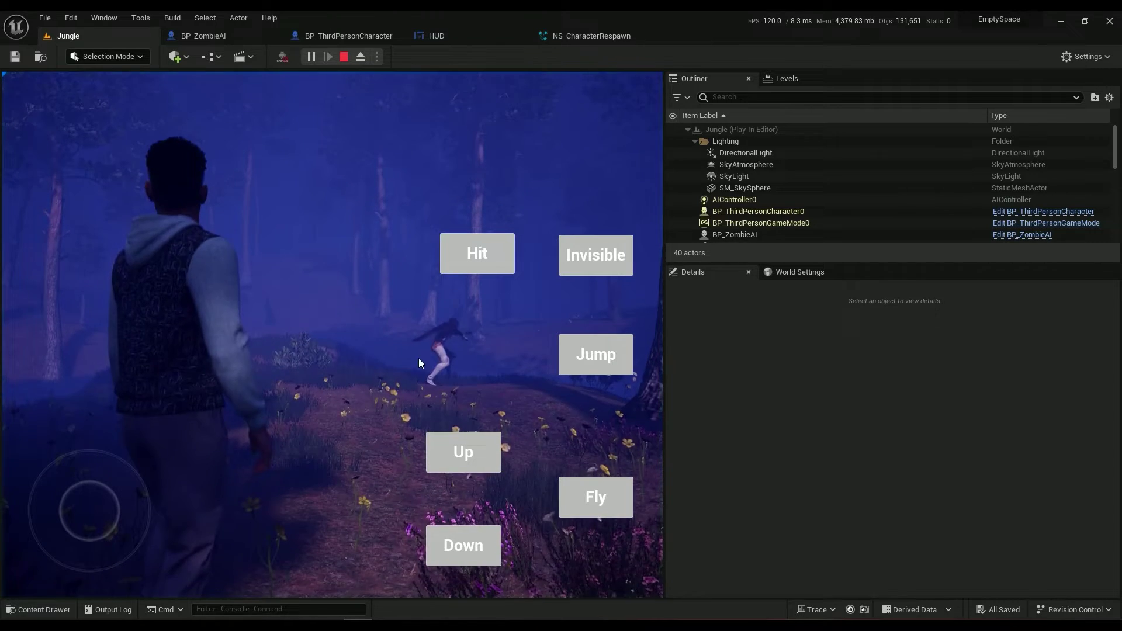
- Look around the character's pink respawn particle effect in the running game, then stop the play session
drag(440, 373, 345, 375)
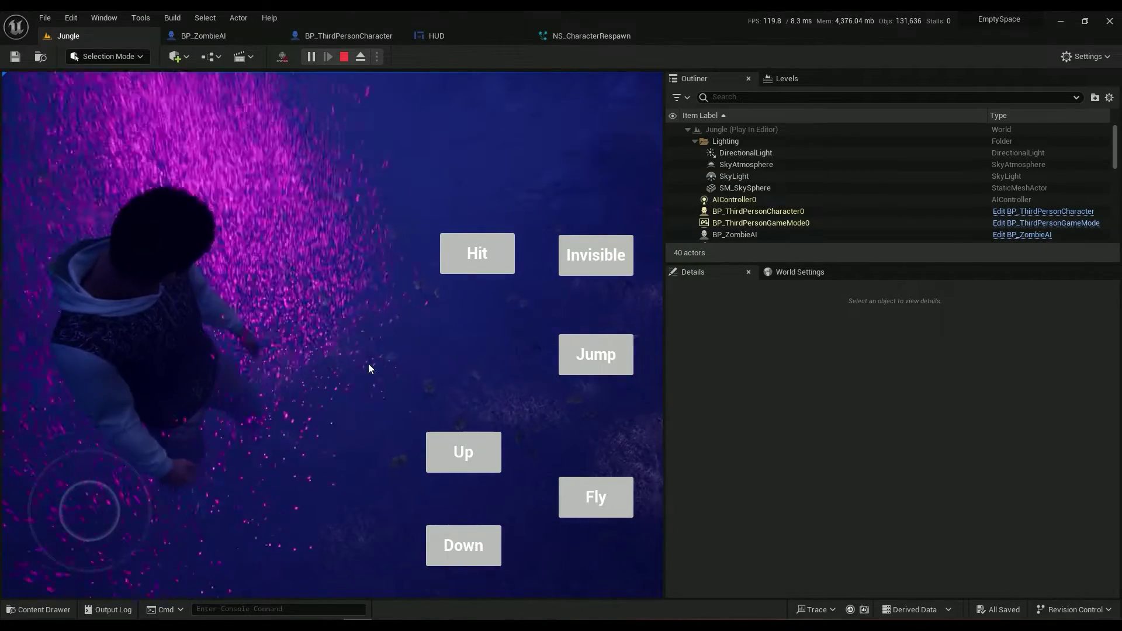
drag(328, 325, 201, 387)
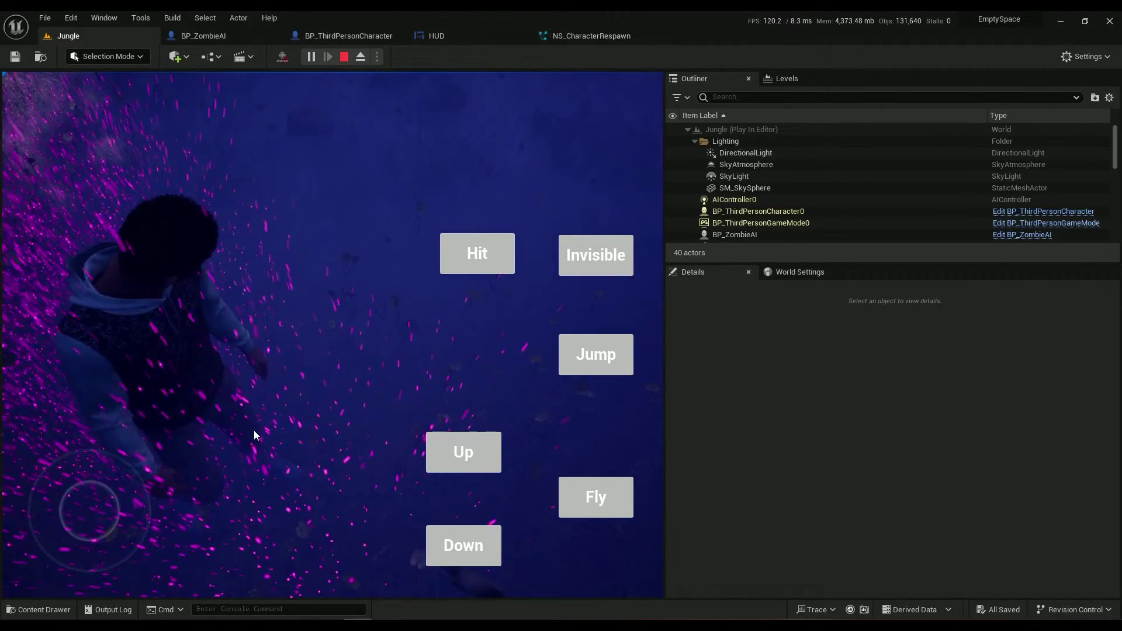
key(Escape)
click(35, 610)
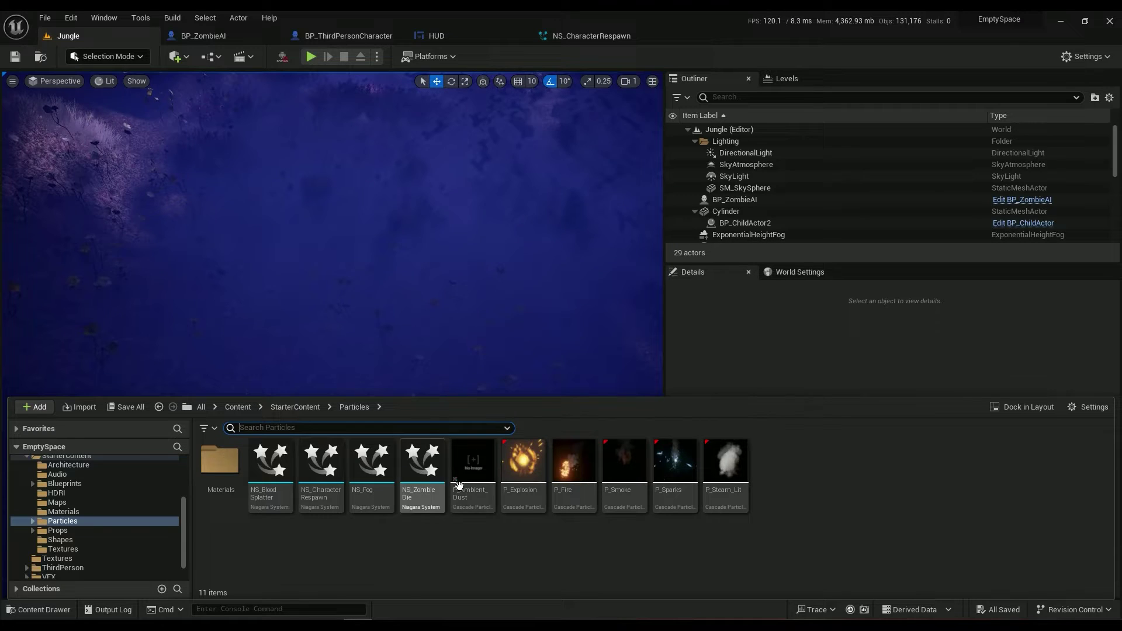
right_click(296, 541)
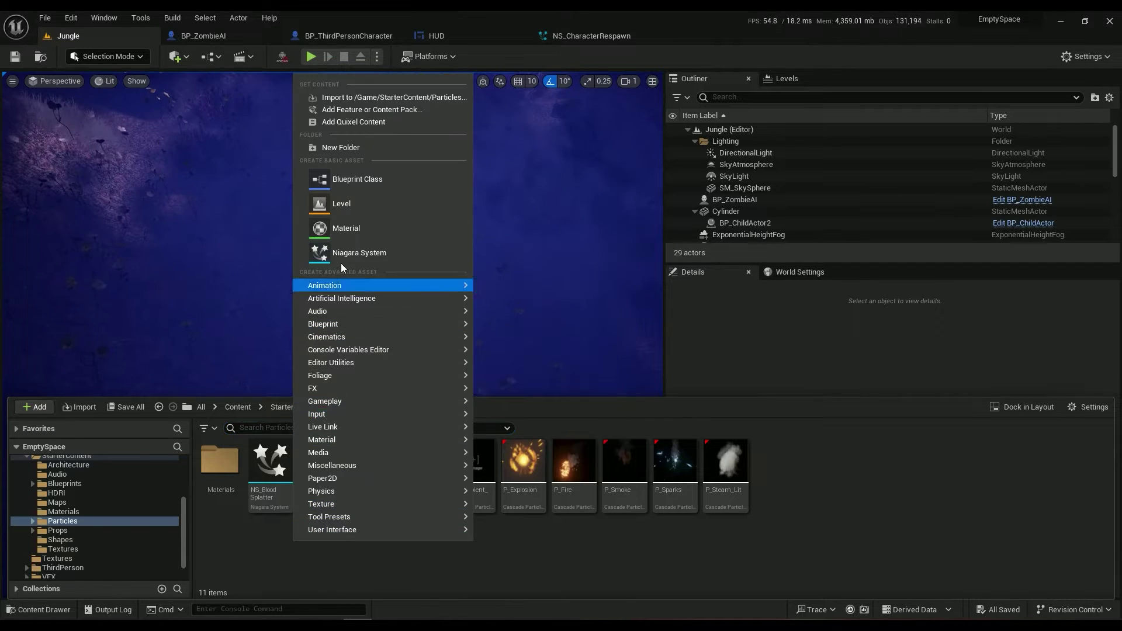
click(268, 552)
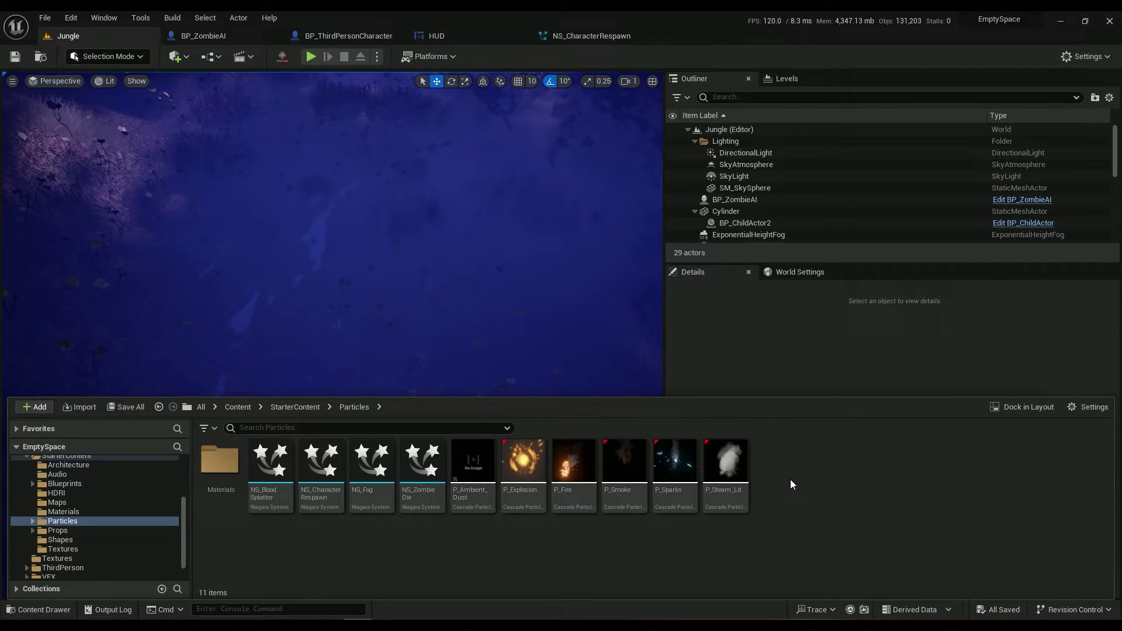
right_click(764, 462)
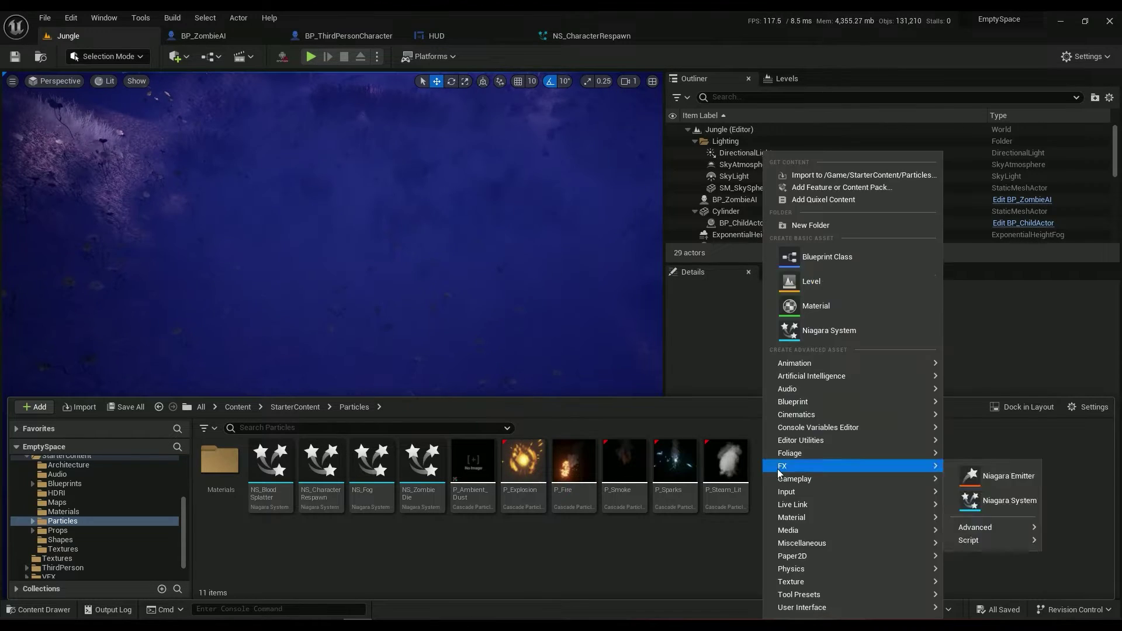
click(820, 330)
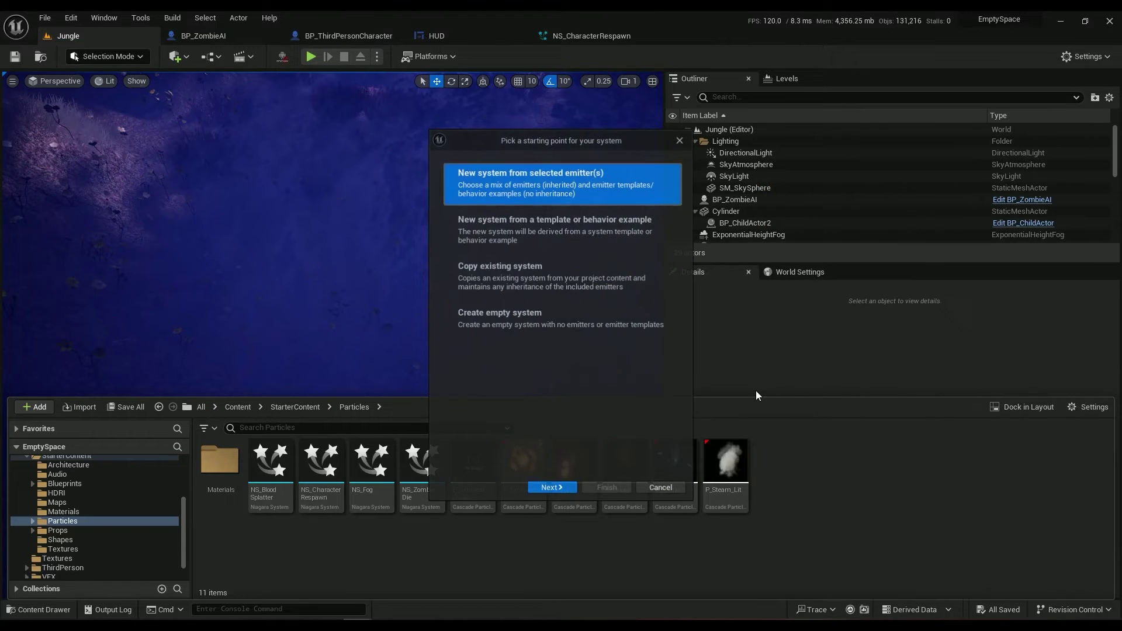
click(551, 488)
scroll(524, 351, down, 3)
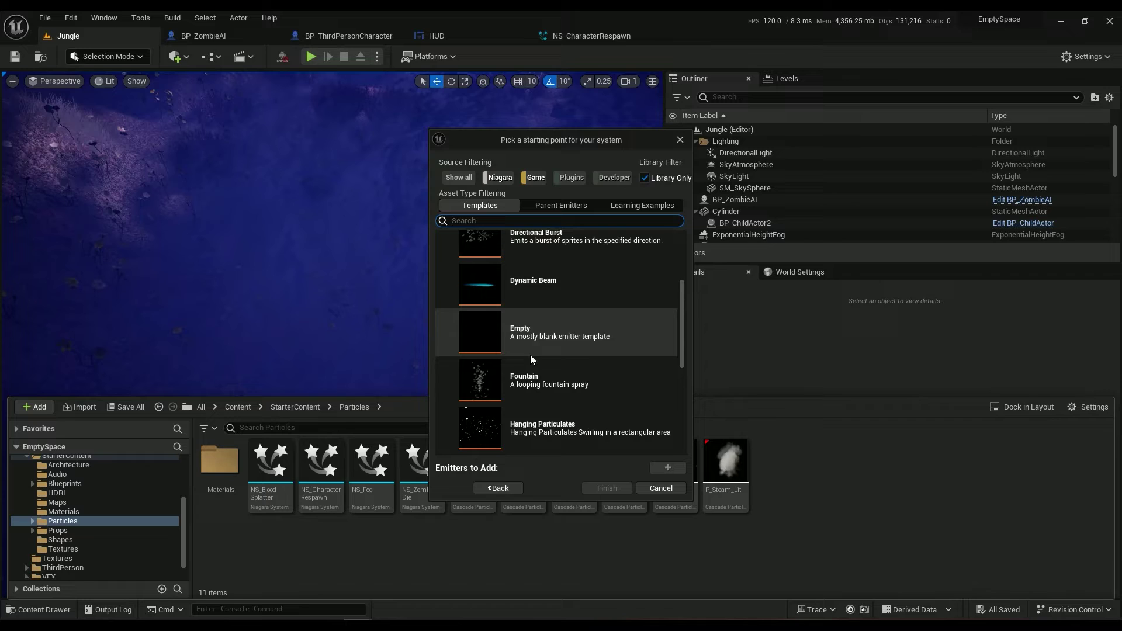
click(542, 387)
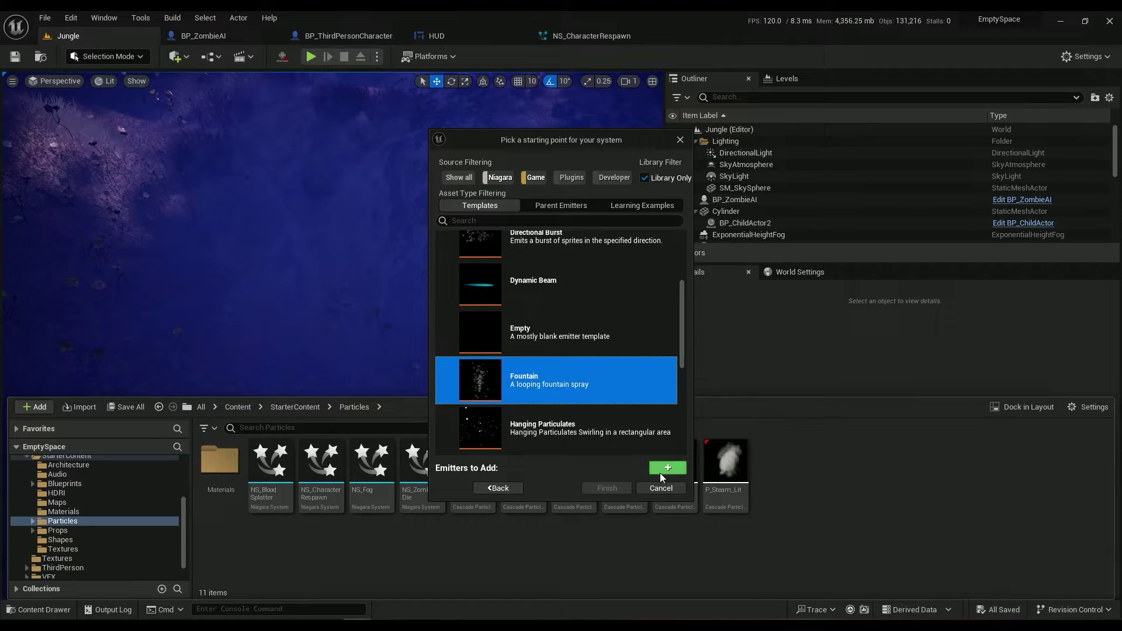
click(666, 469)
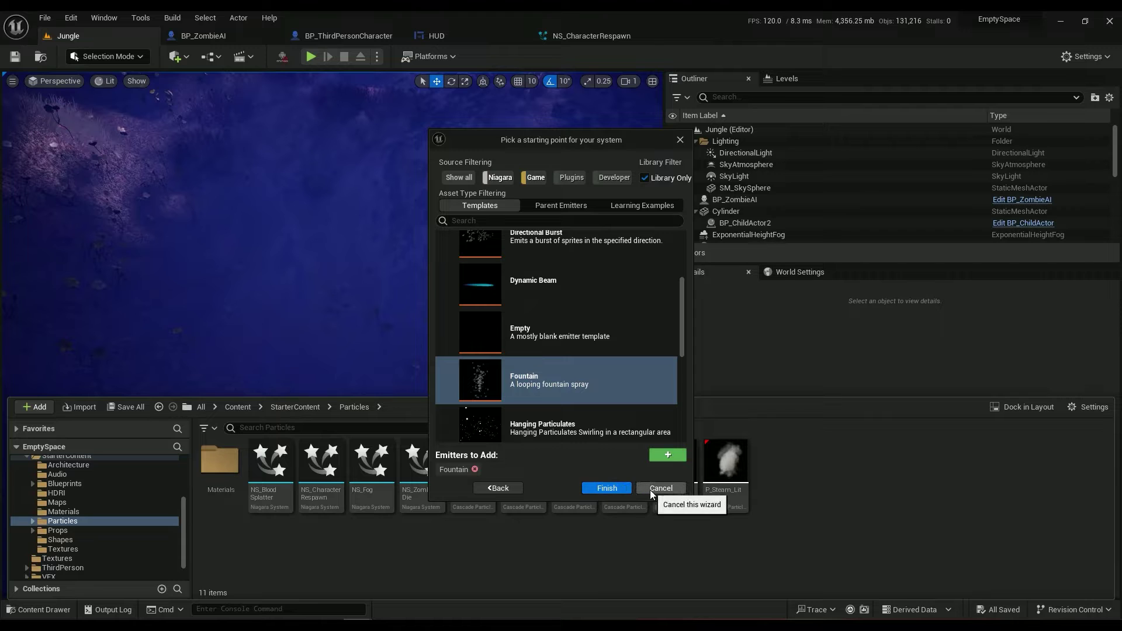
click(660, 488)
- Open the NS_CharacterRespawn Niagara system and locate its asset in the StarterContent Particles folder
click(573, 37)
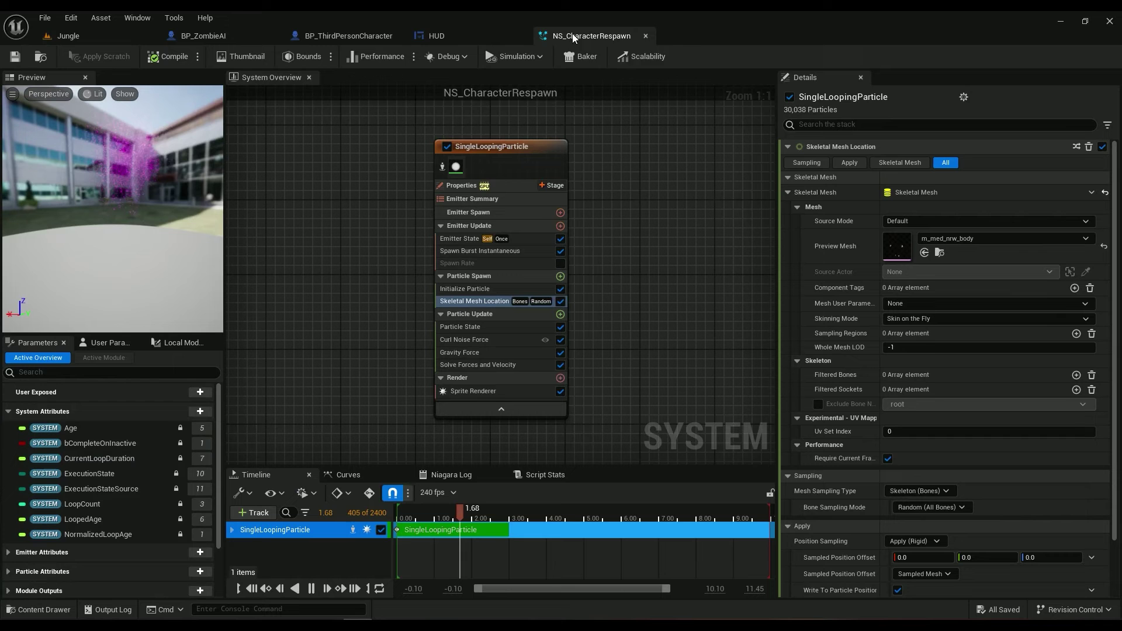
click(41, 58)
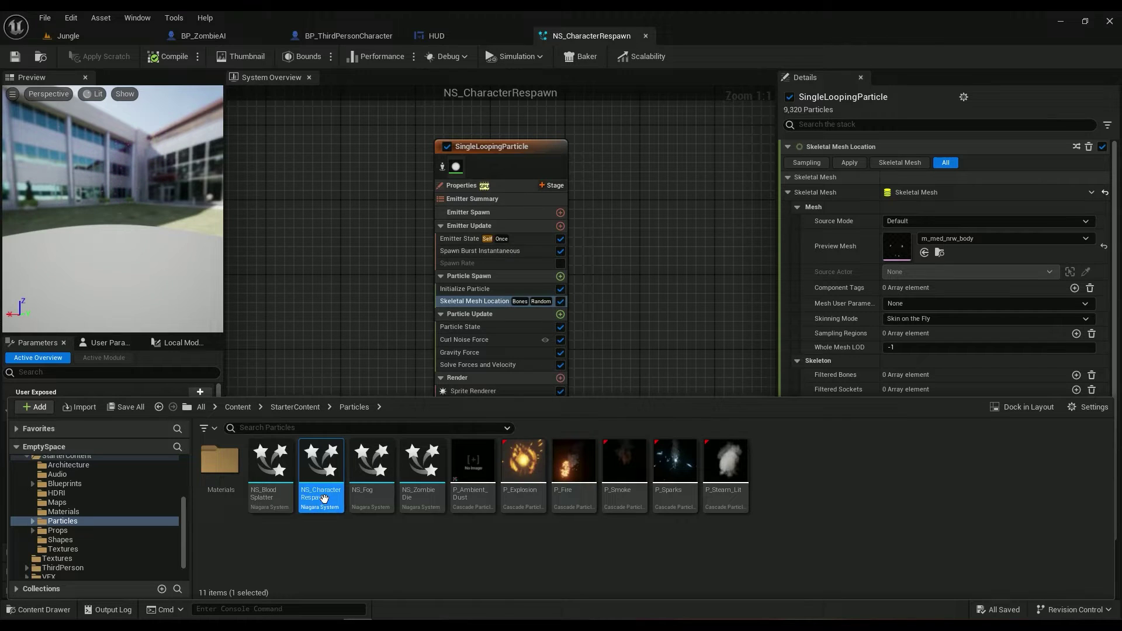
click(383, 266)
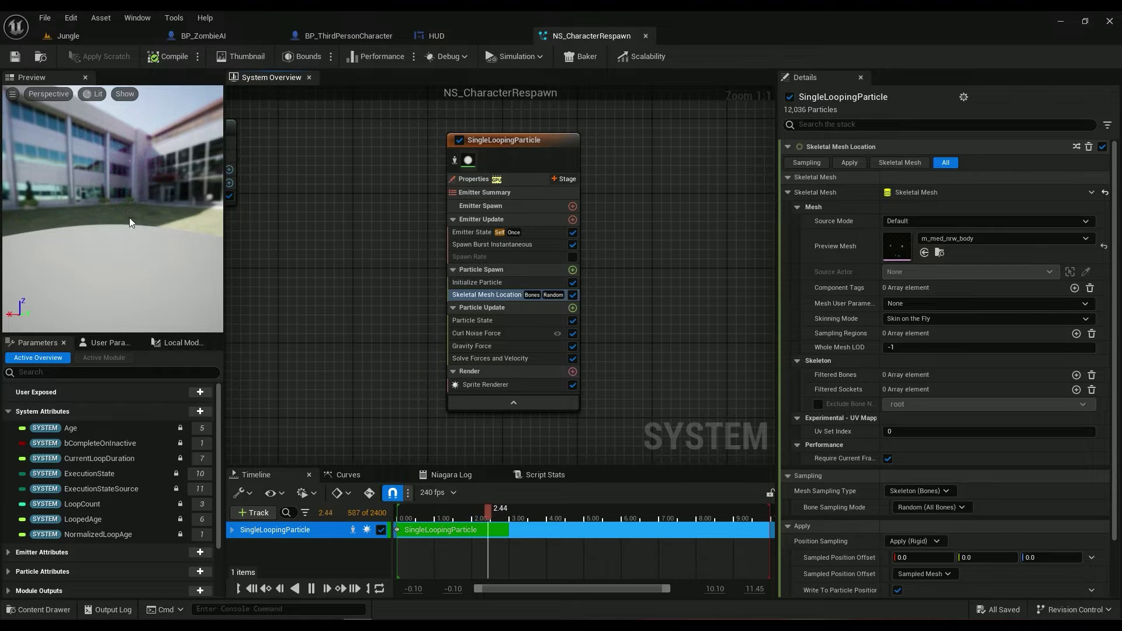
- Set the Loop Behavior of the SingleLoopingParticle emitter's Emitter State to Infinite
click(494, 233)
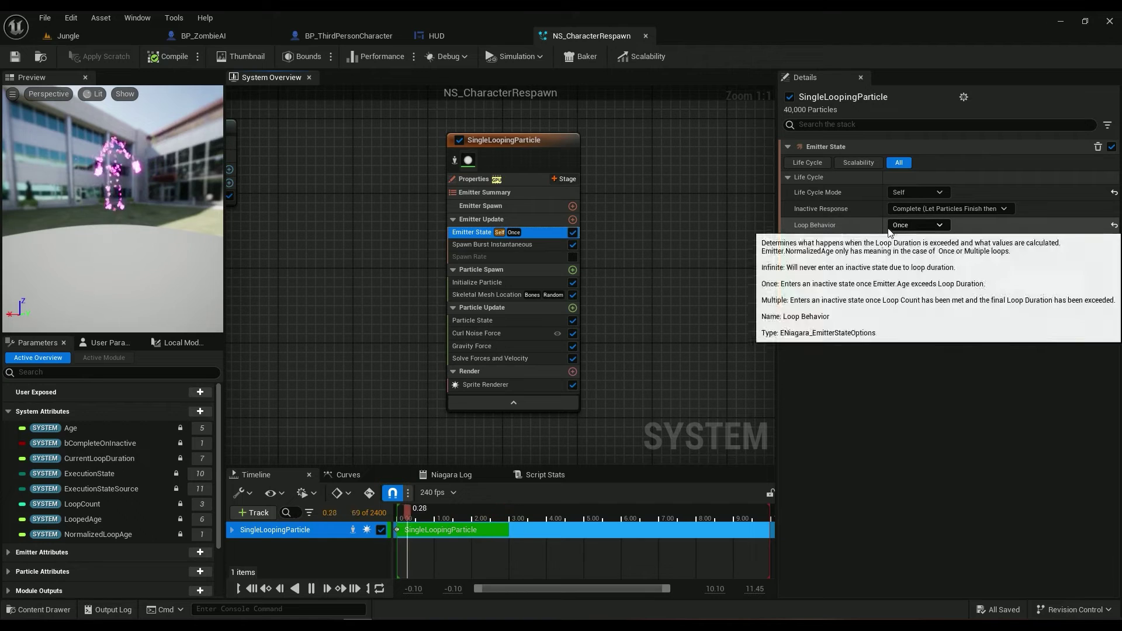
click(935, 225)
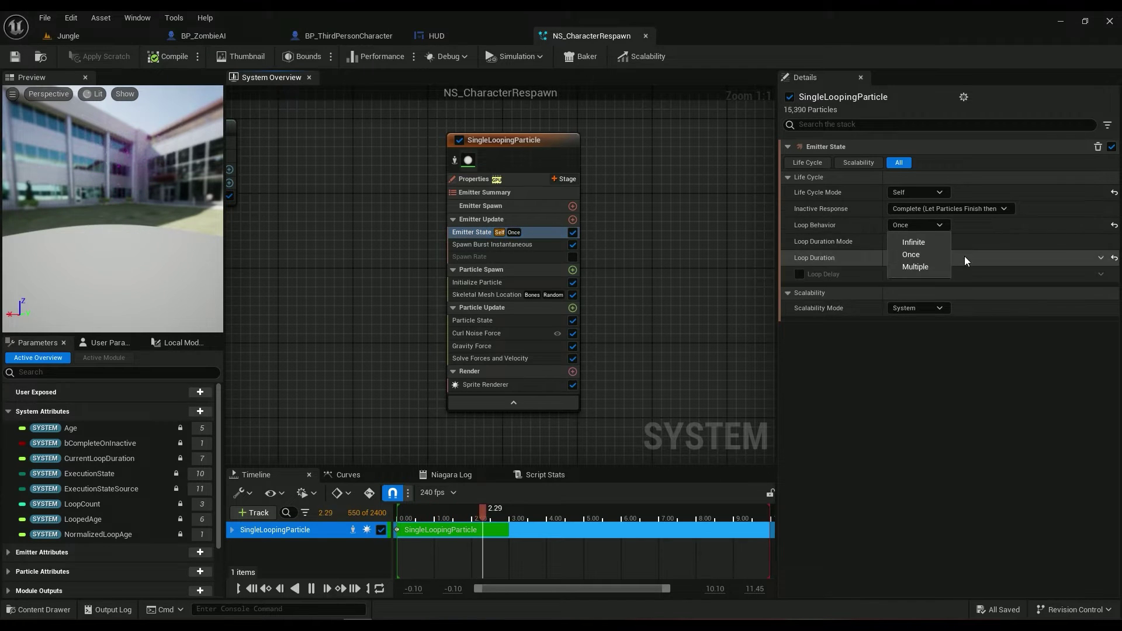
click(914, 242)
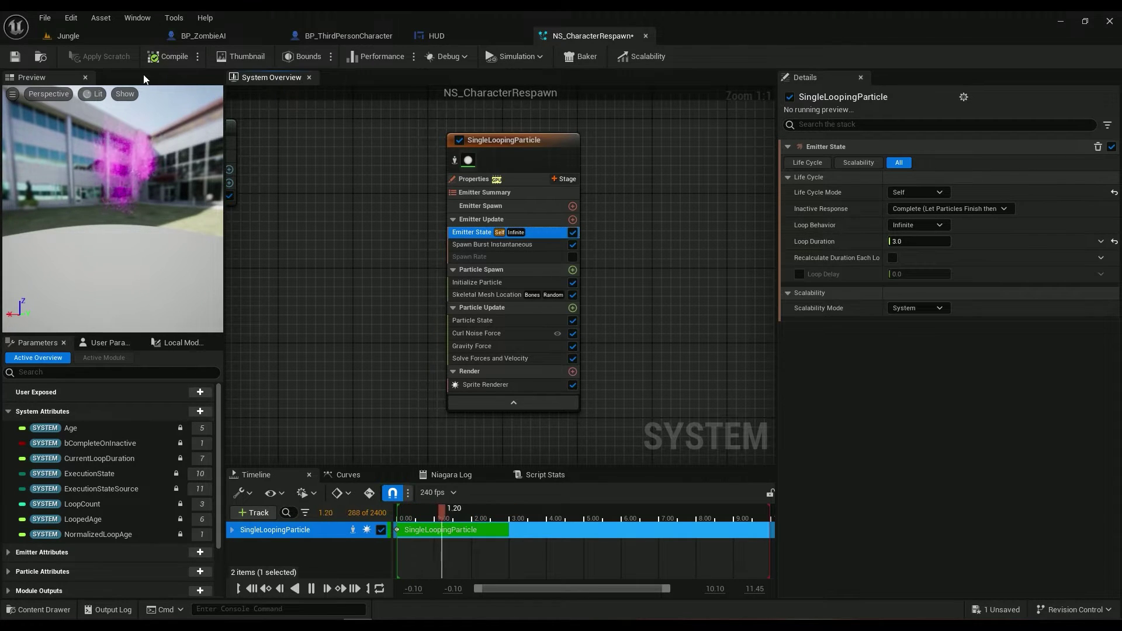
- Enable Auto Activate on the NS_CharacterRespawn component in the BP_ThirdPersonCharacter blueprint and view the effect around the character, selecting the Face component
click(349, 35)
click(225, 79)
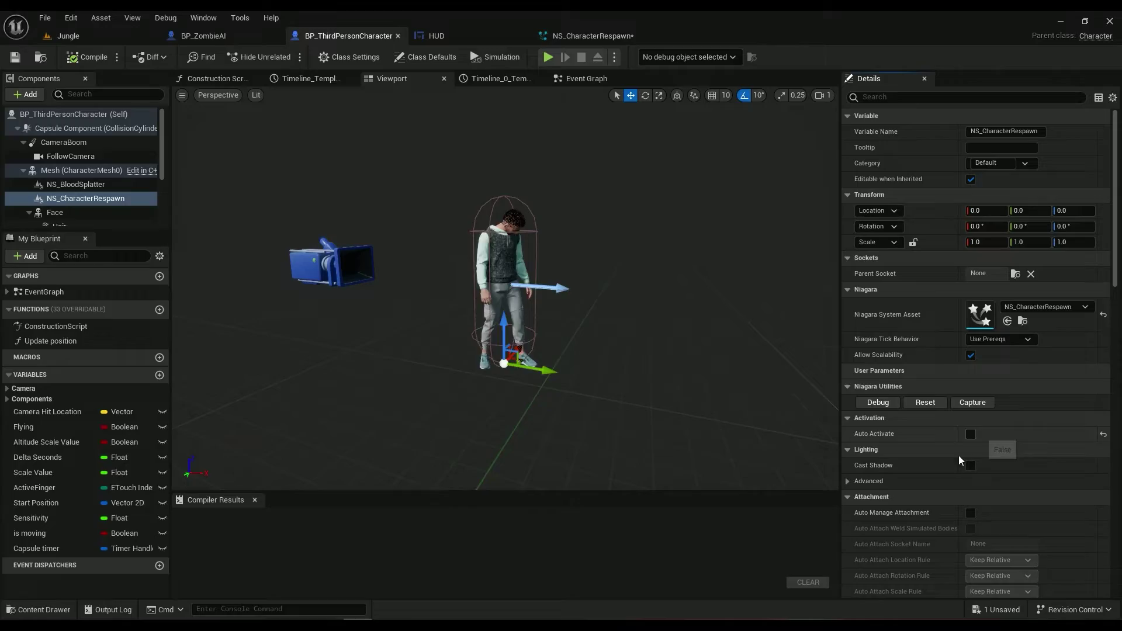
click(970, 433)
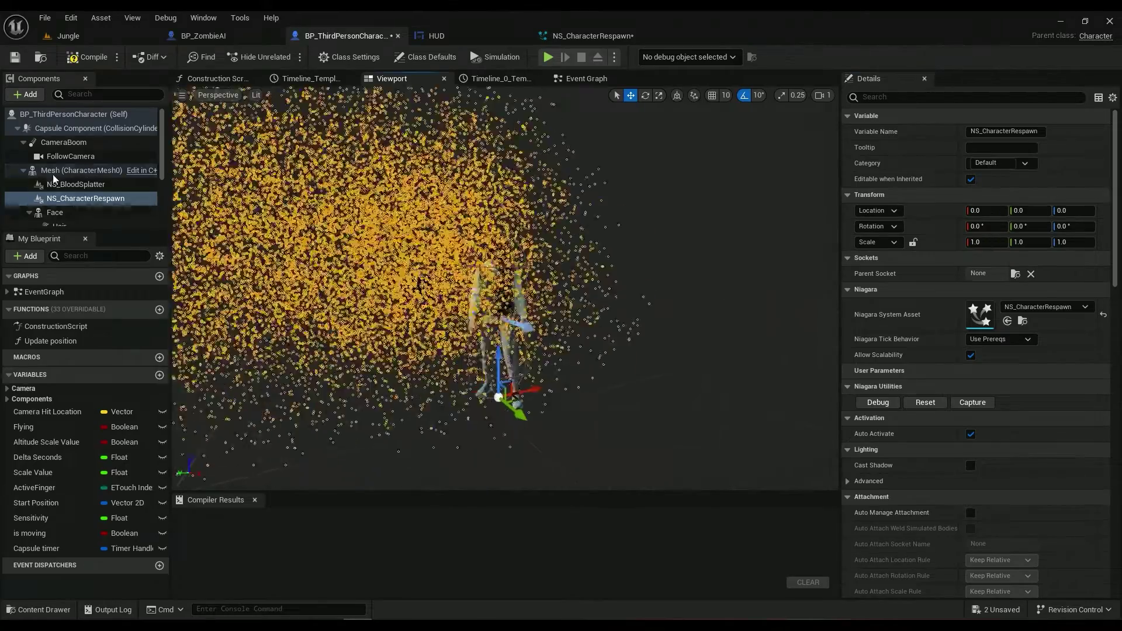
click(67, 214)
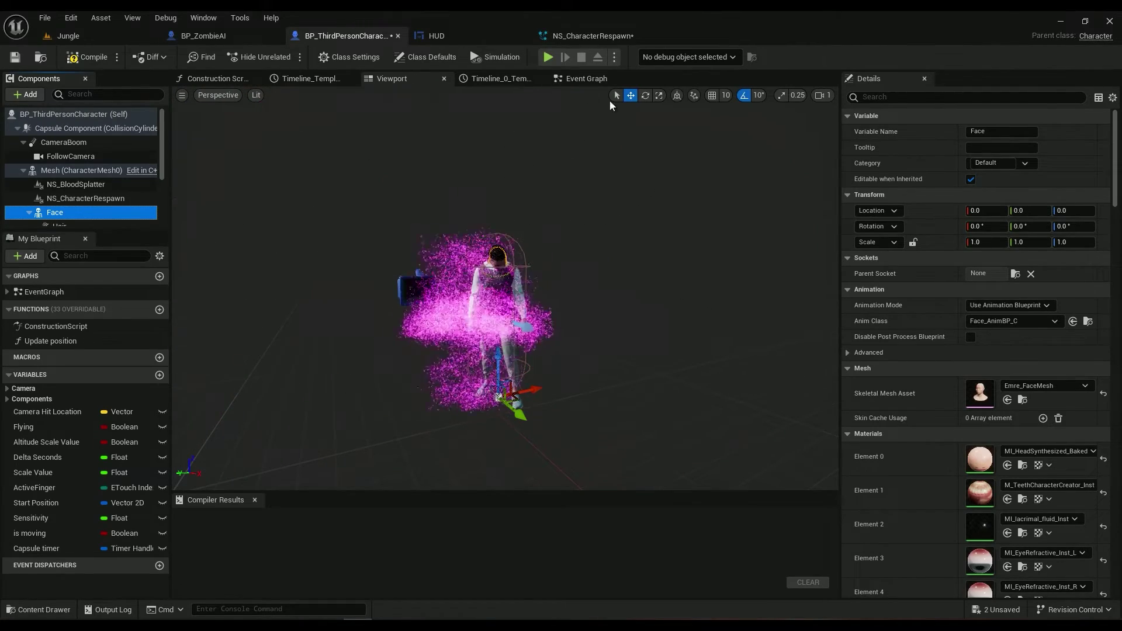
- Return to NS_CharacterRespawn and search the modules available for Emitter Update for "state"
click(584, 32)
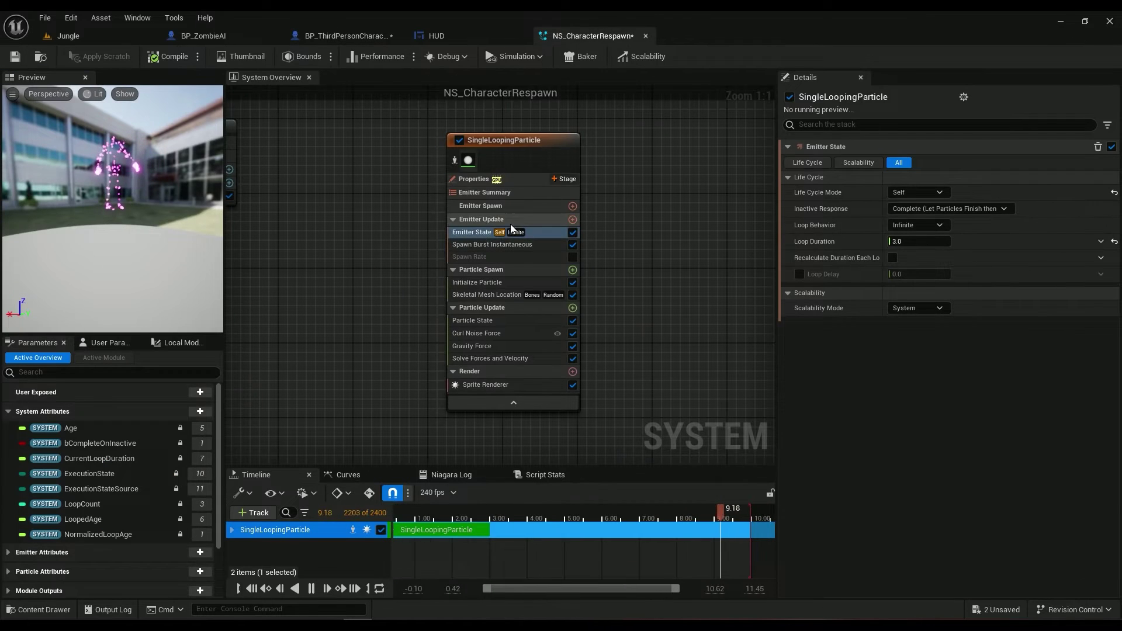
click(573, 220)
text(state)
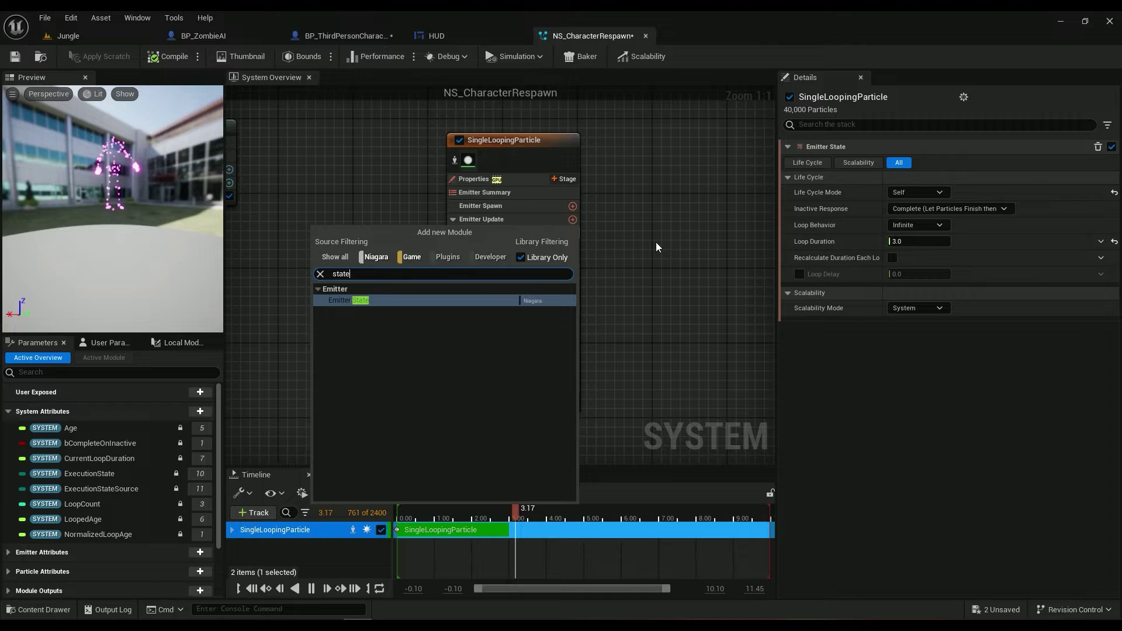
key(Return)
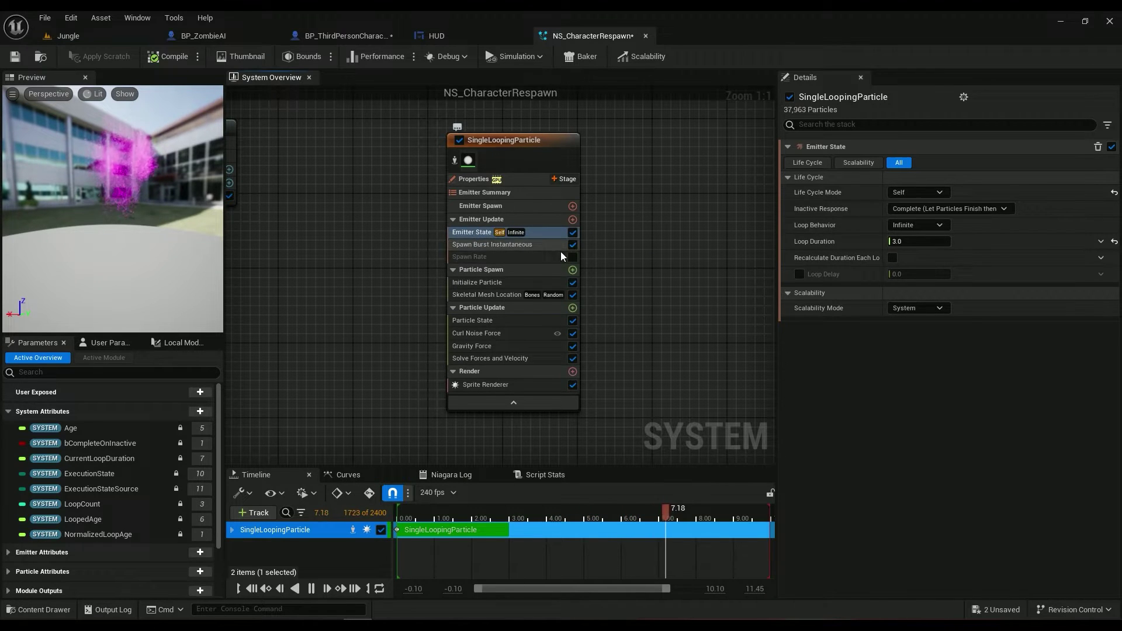
- Set the Emitter State's Loop Behavior to Once and keep its Loop Duration Mode at Fixed
click(935, 225)
click(911, 238)
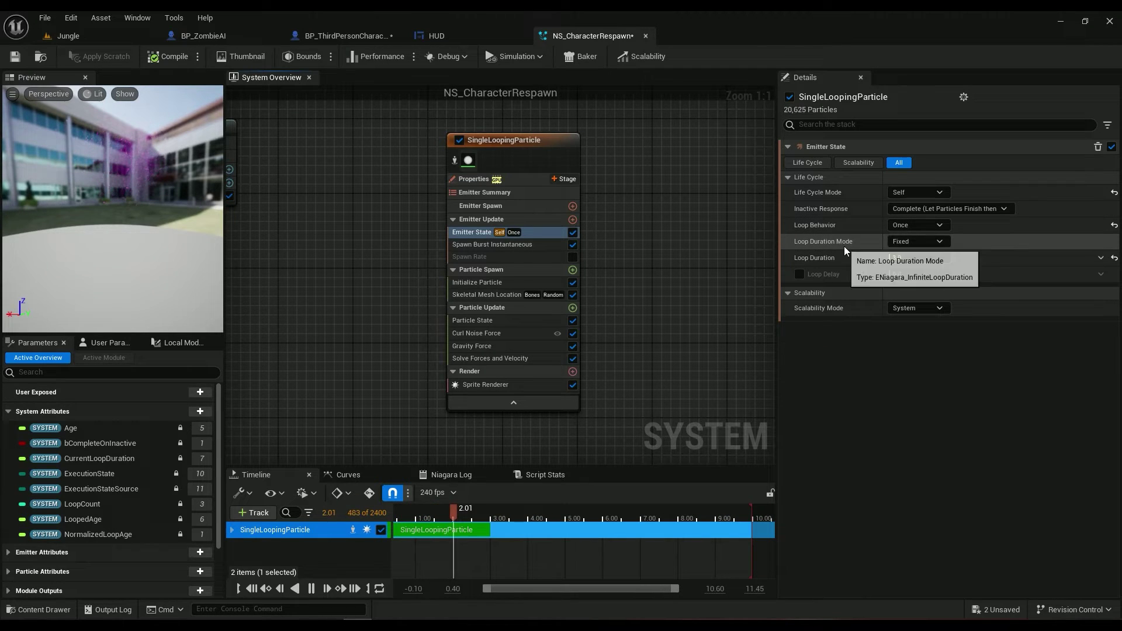
click(930, 241)
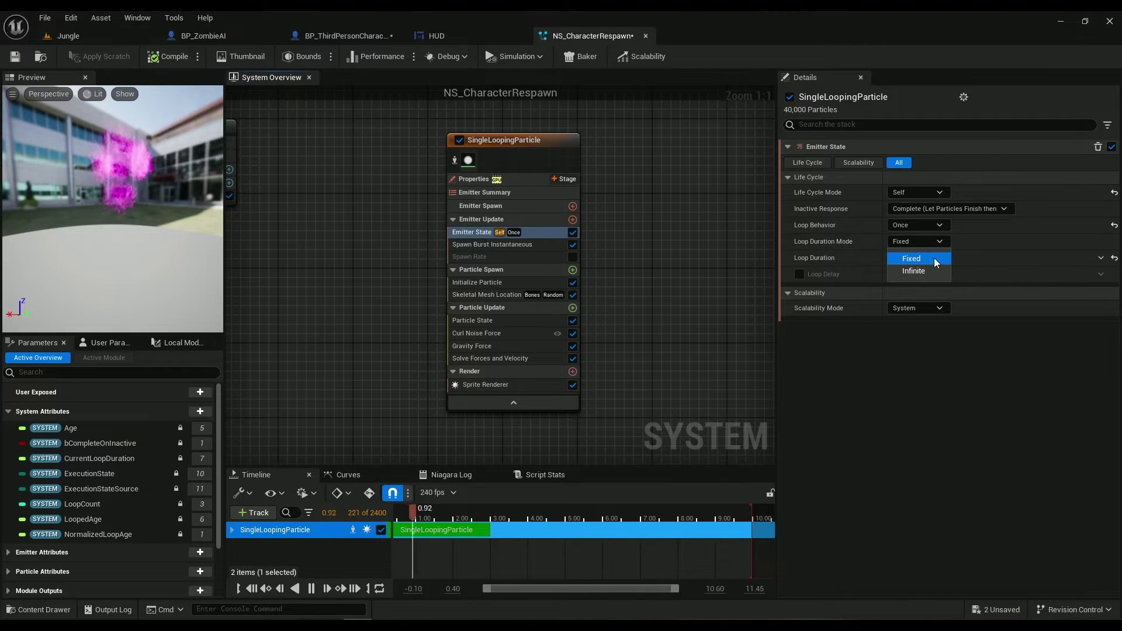
click(935, 259)
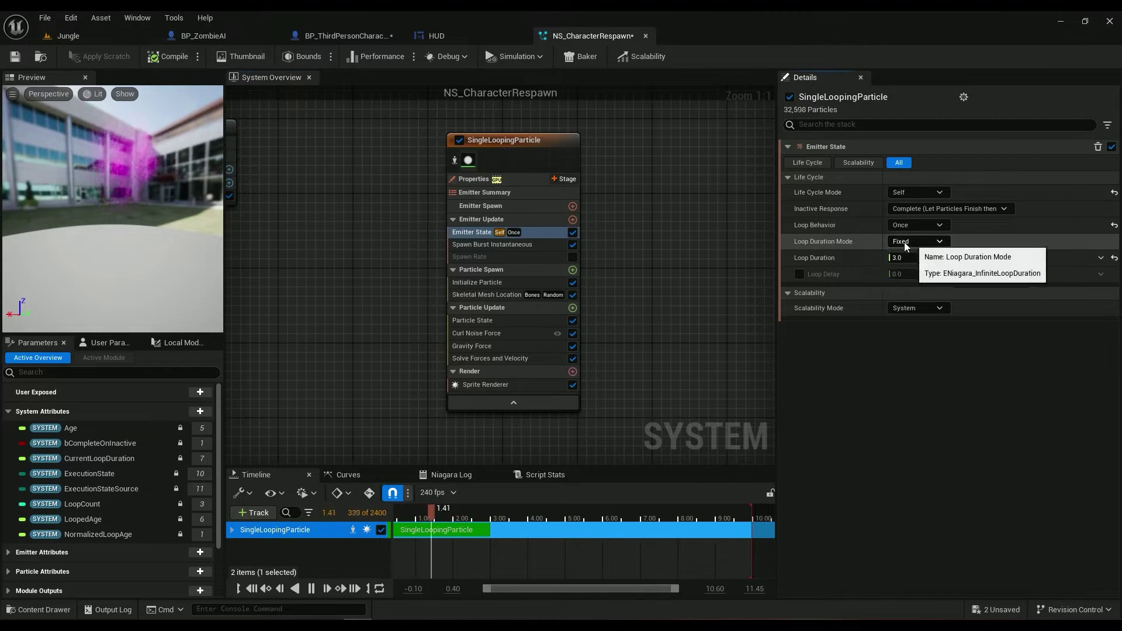
- Show the emitter's properties and display the system bounds in the preview, examining them from several angles and distances
click(472, 180)
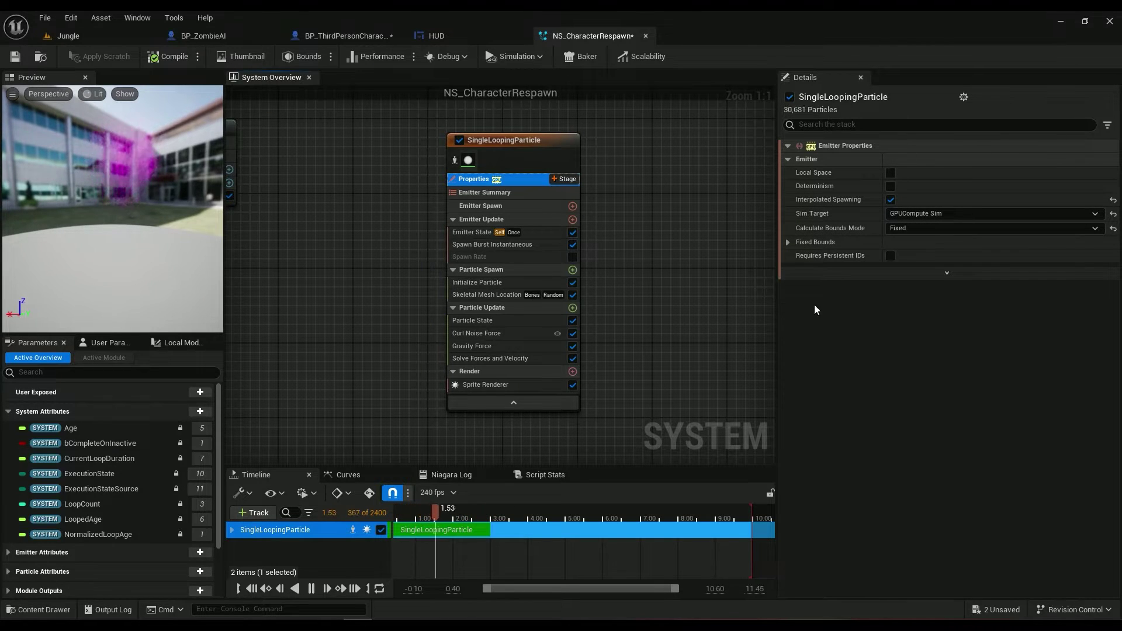
click(310, 57)
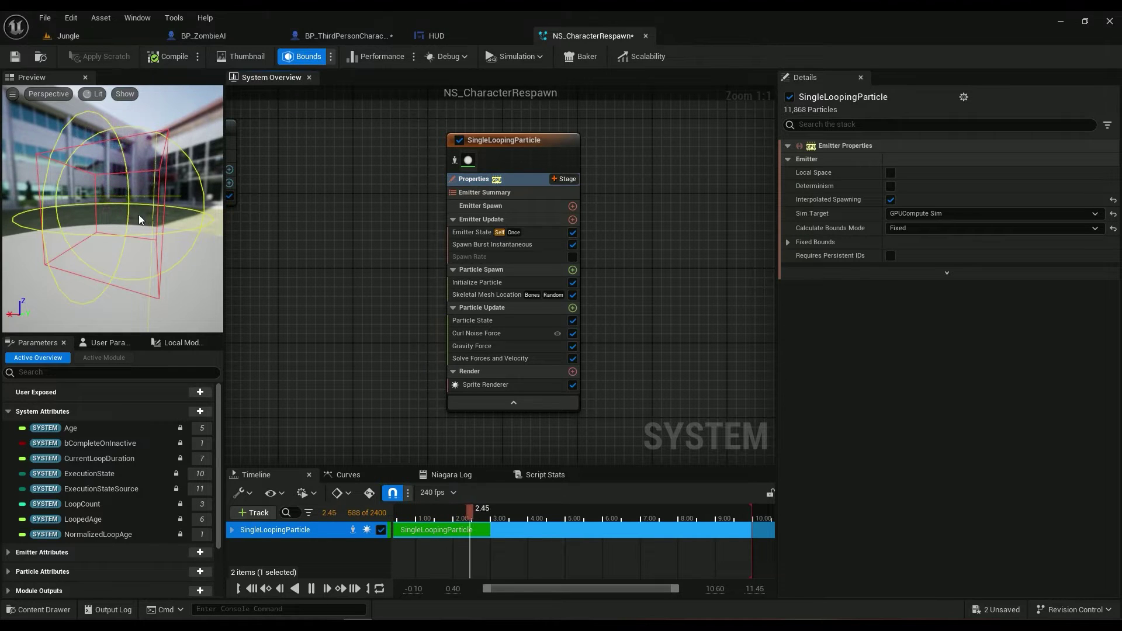
click(155, 226)
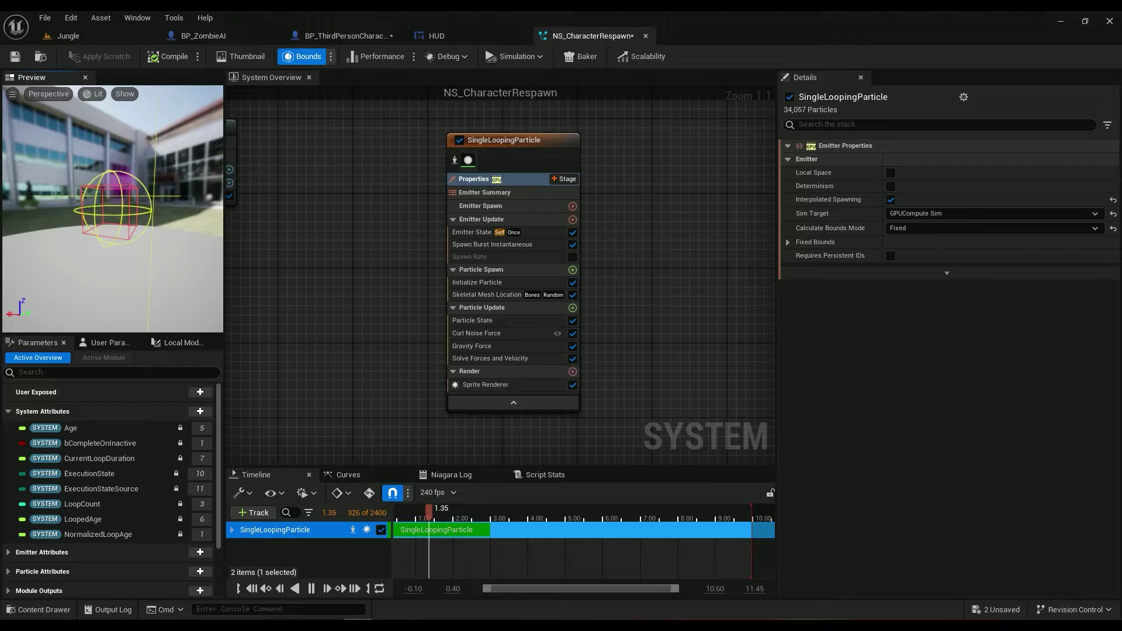
drag(159, 232, 143, 229)
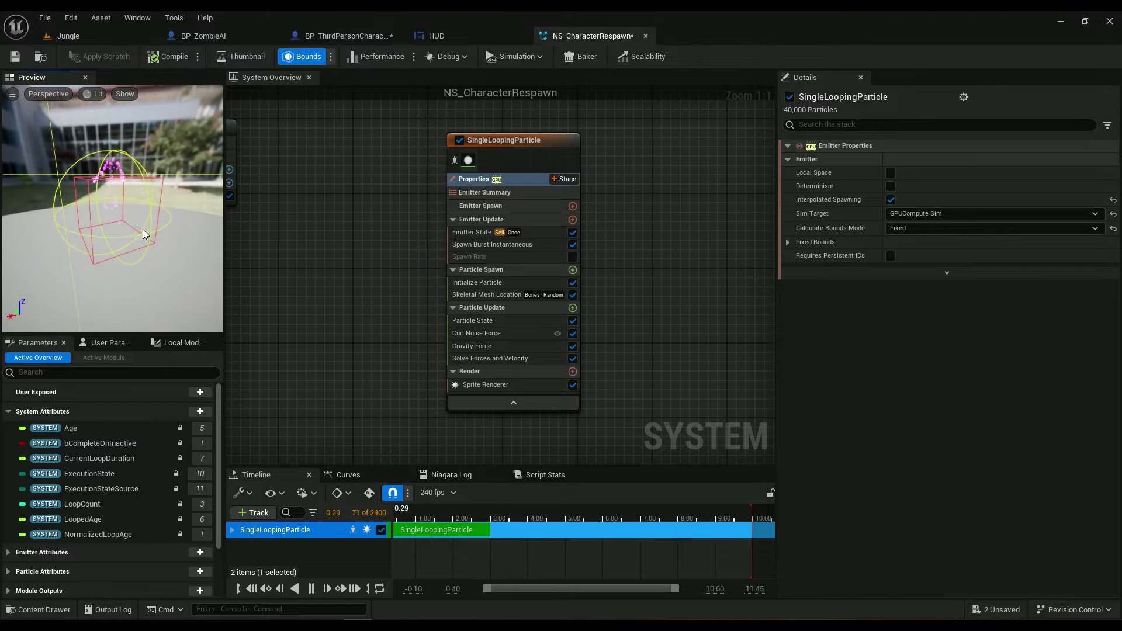
right_drag(174, 245, 151, 246)
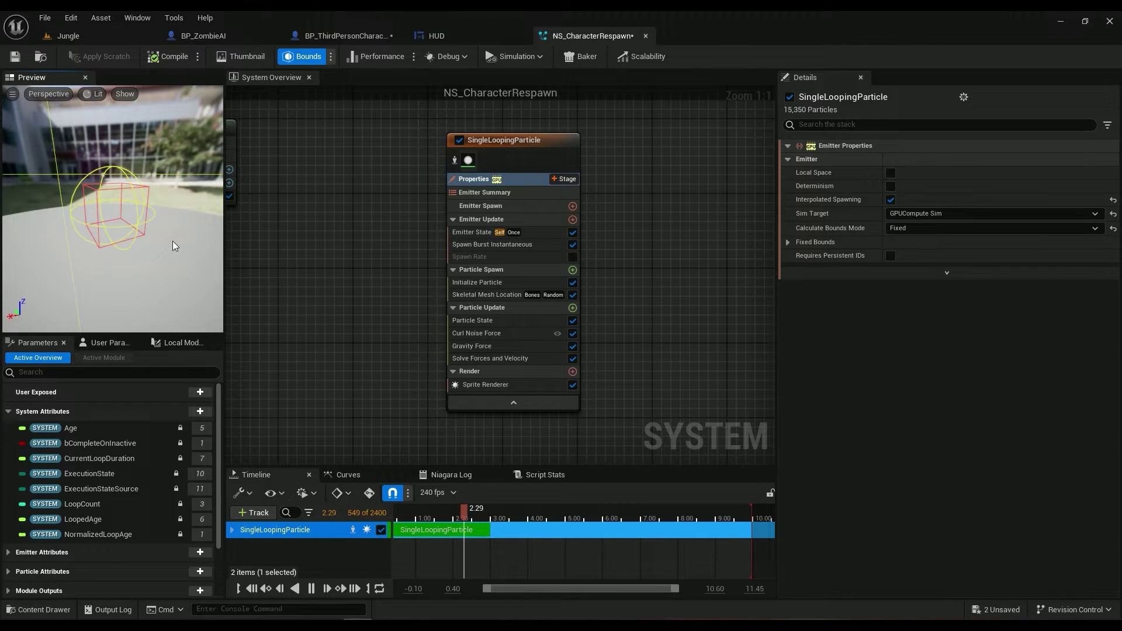
drag(172, 245, 120, 246)
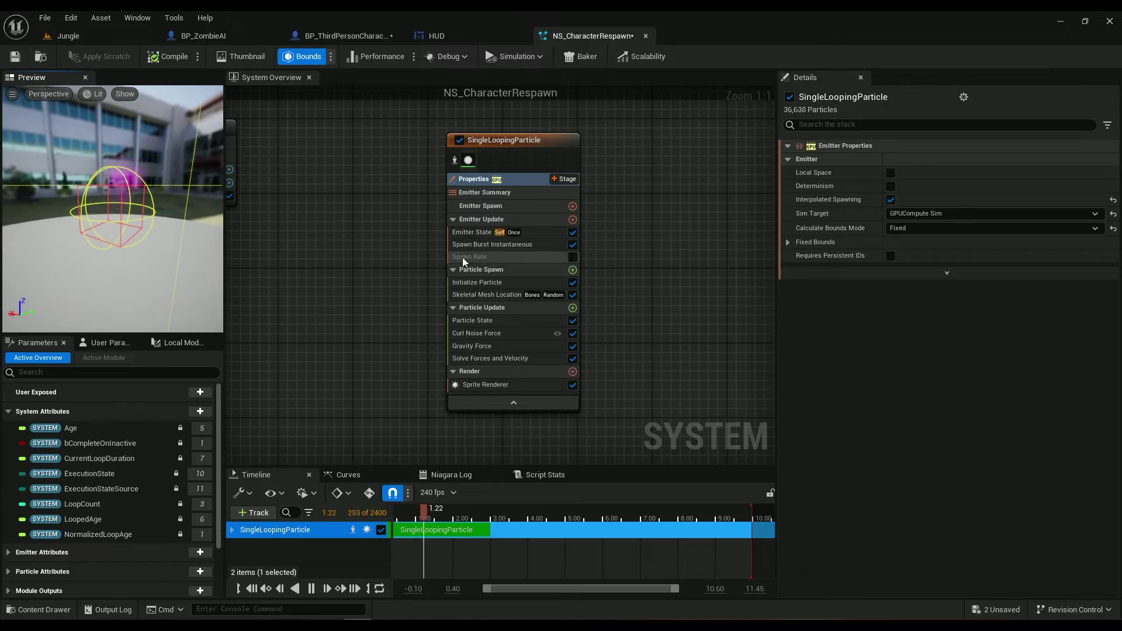
- Expand the emitter's Fixed Bounds values and examine the Calculate Bounds Mode options without changing the mode
click(789, 242)
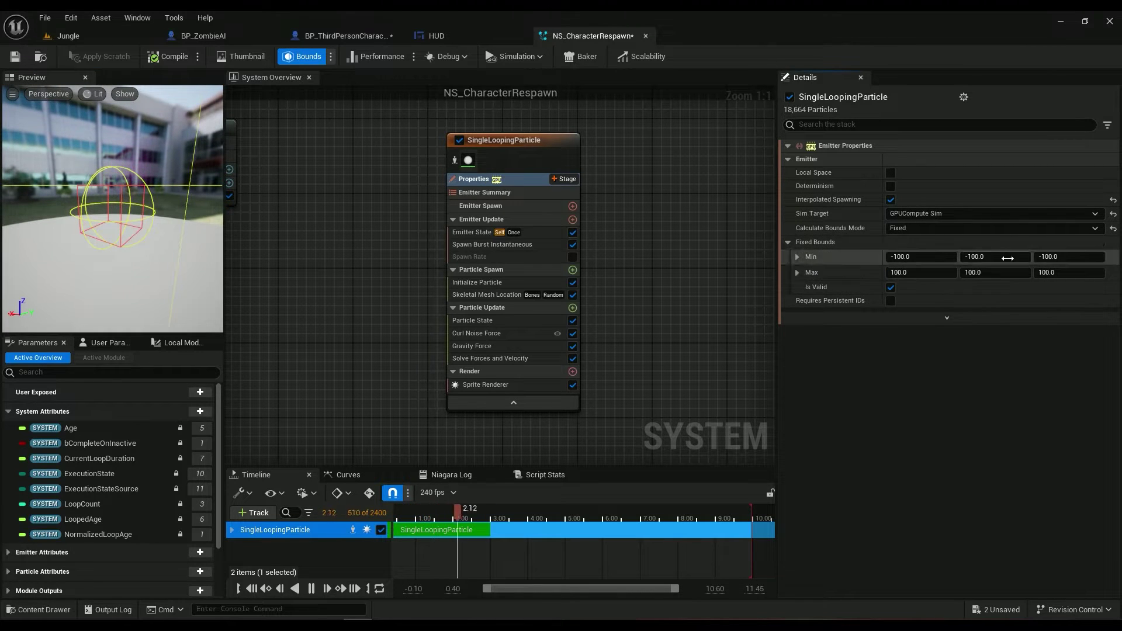
click(957, 231)
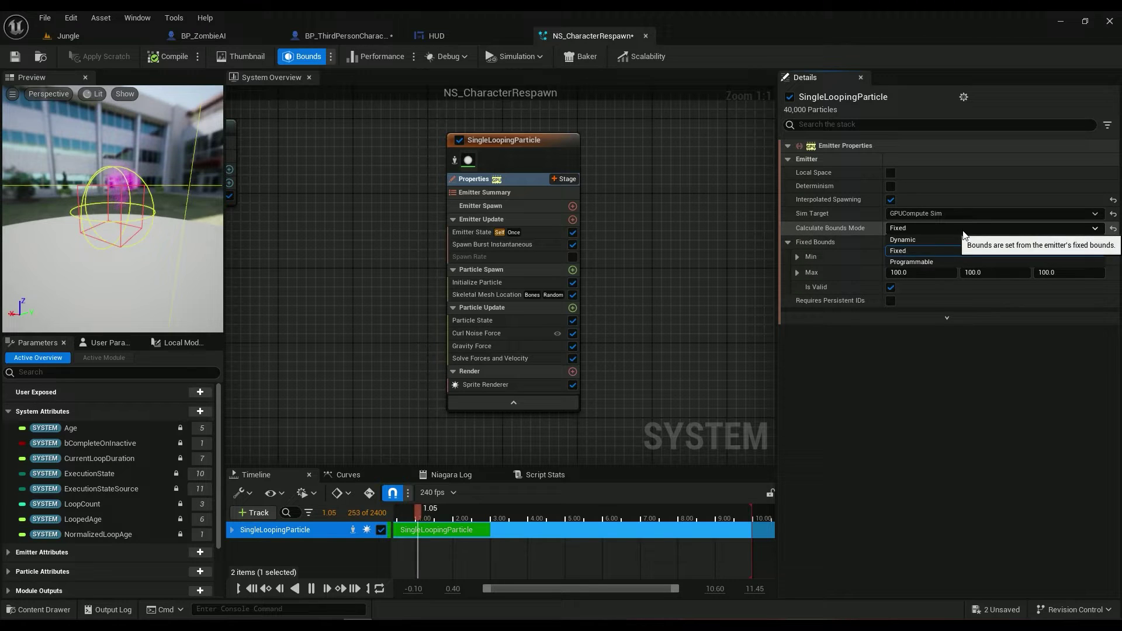
click(957, 232)
click(934, 230)
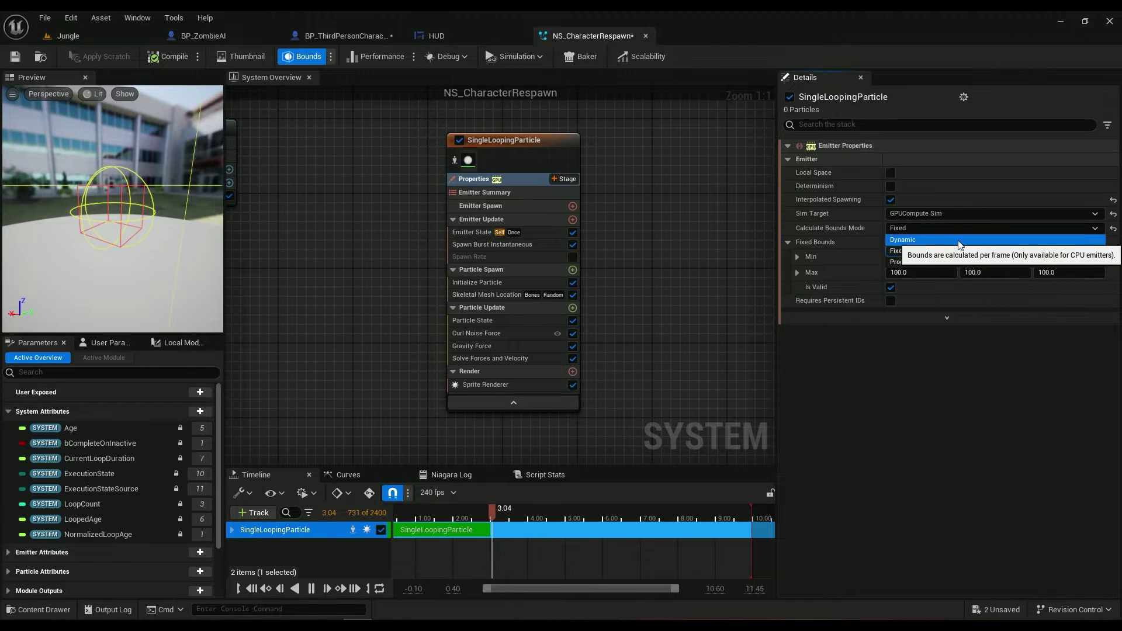
click(908, 340)
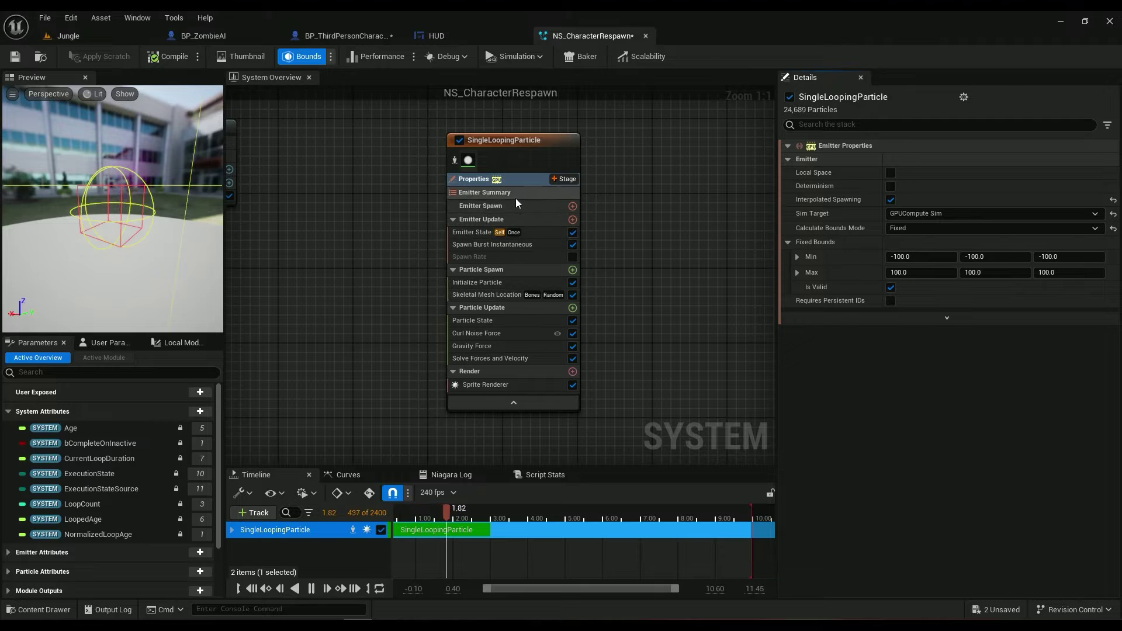
- Review the Emitter State settings, search the Emitter Update modules for "spawn", and view the Spawn Burst Instantaneous settings
click(561, 232)
click(573, 220)
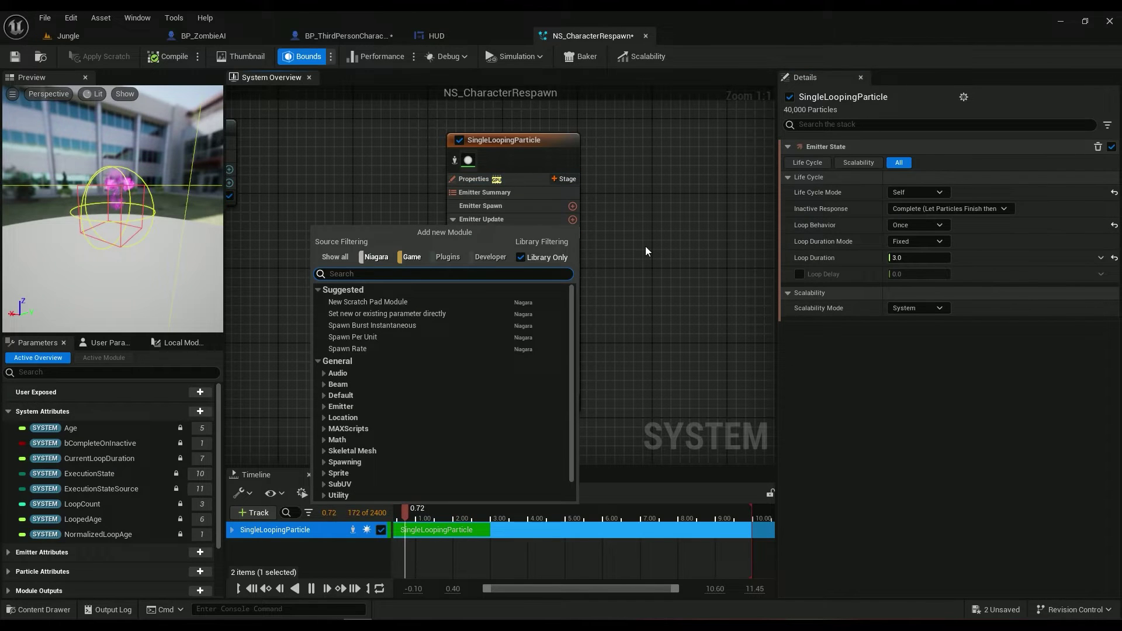
text(spawn)
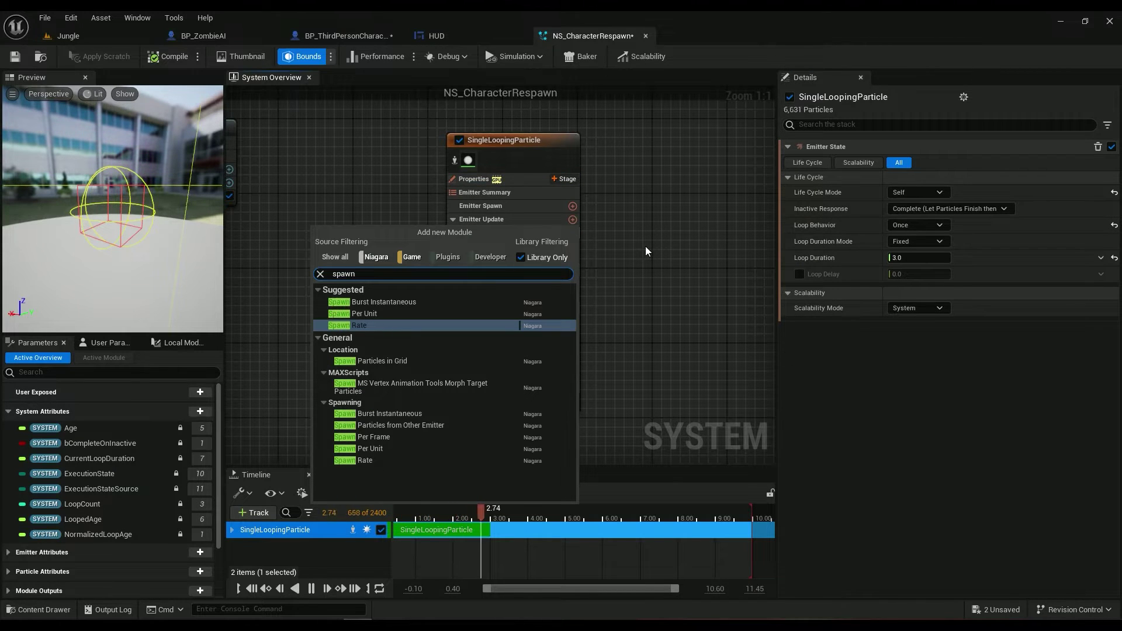
click(385, 302)
click(491, 245)
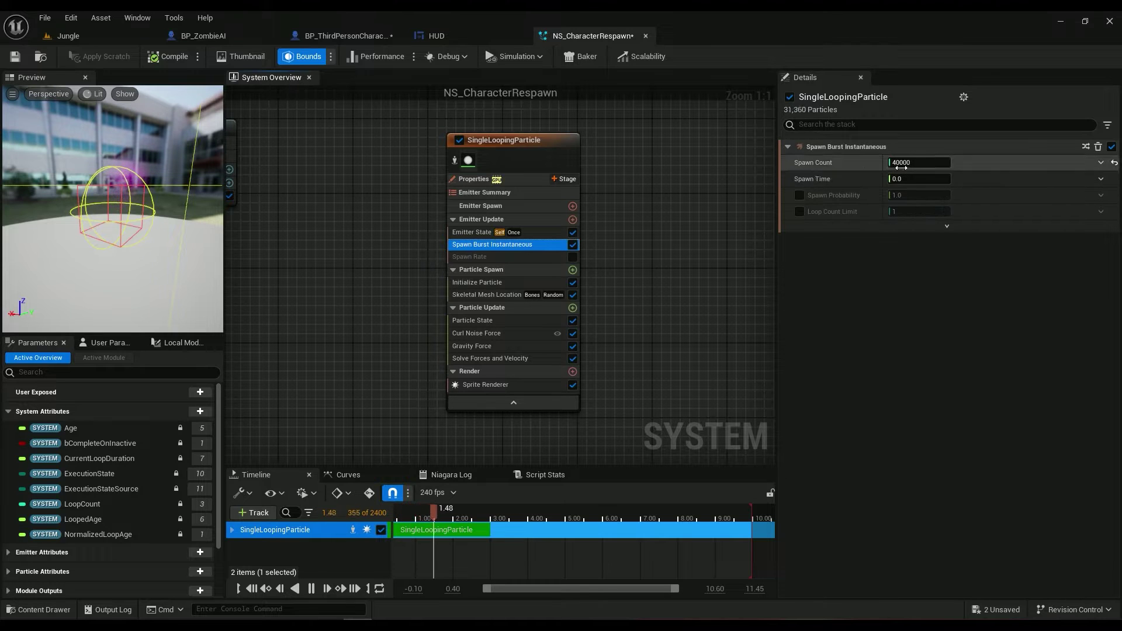
- Examine the Initialize Particle and Sprite Renderer settings, including the Sprite Size Mode options, without changing them
click(494, 283)
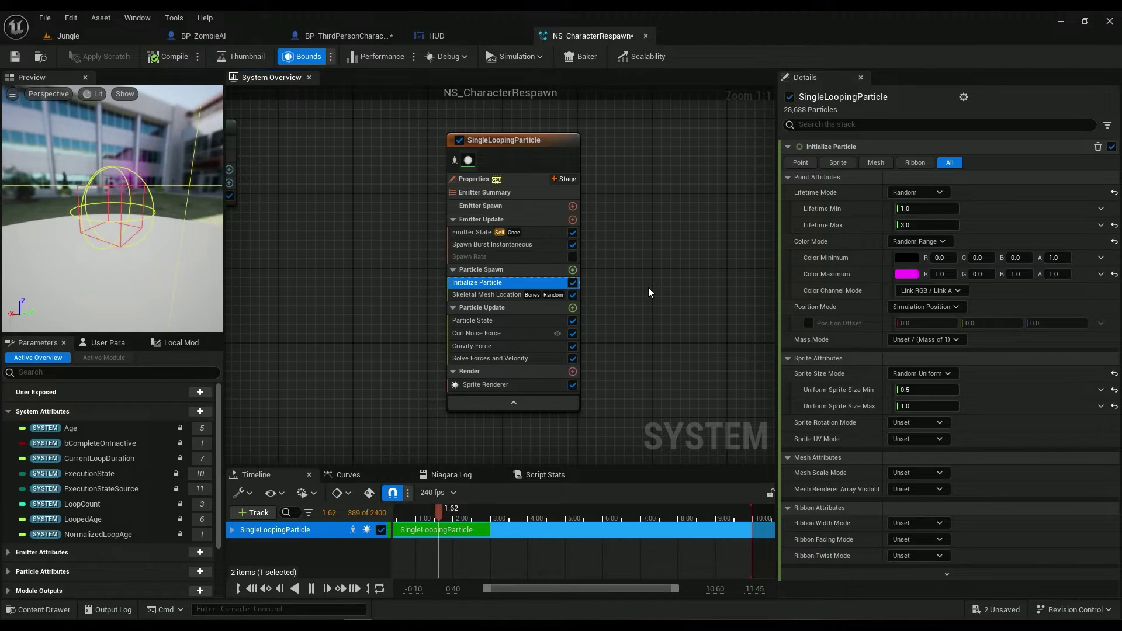
click(483, 385)
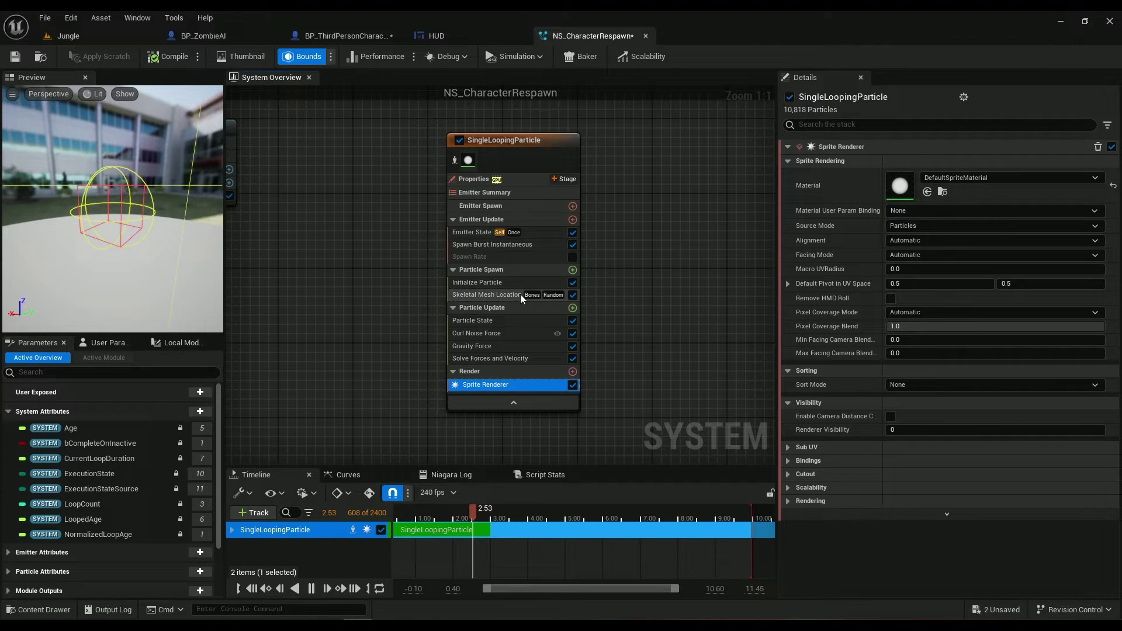
click(508, 284)
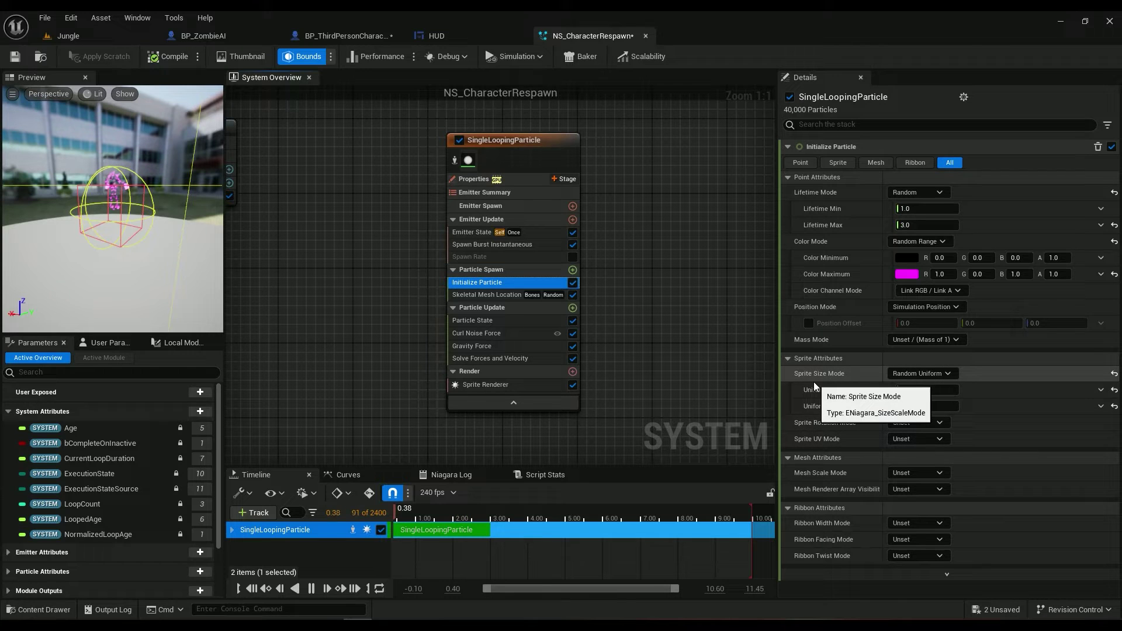
click(930, 375)
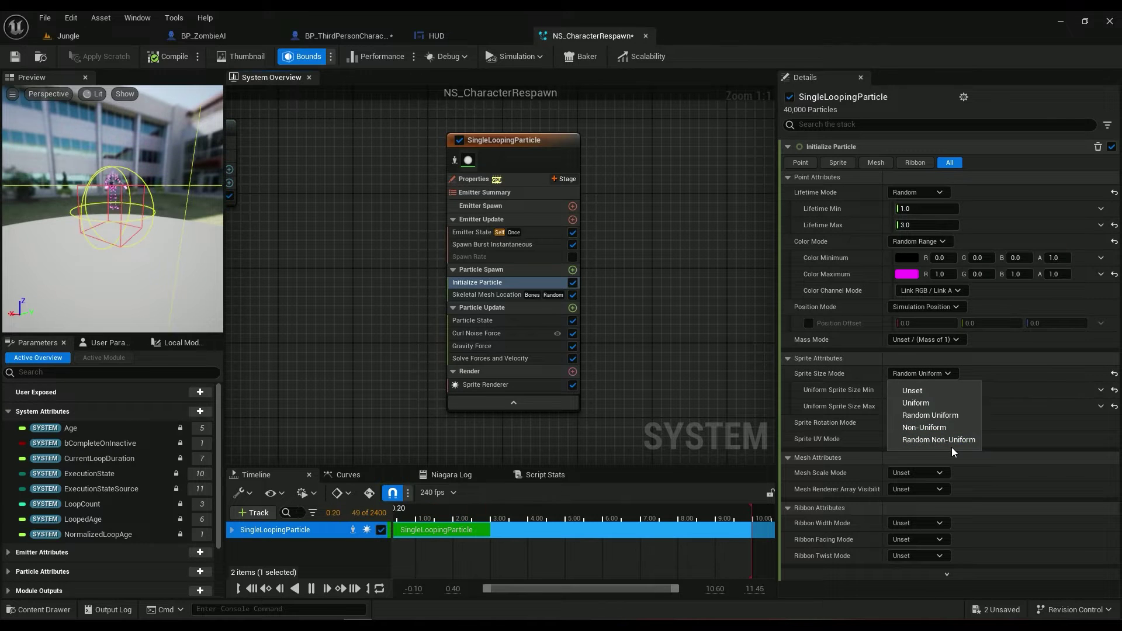
click(950, 375)
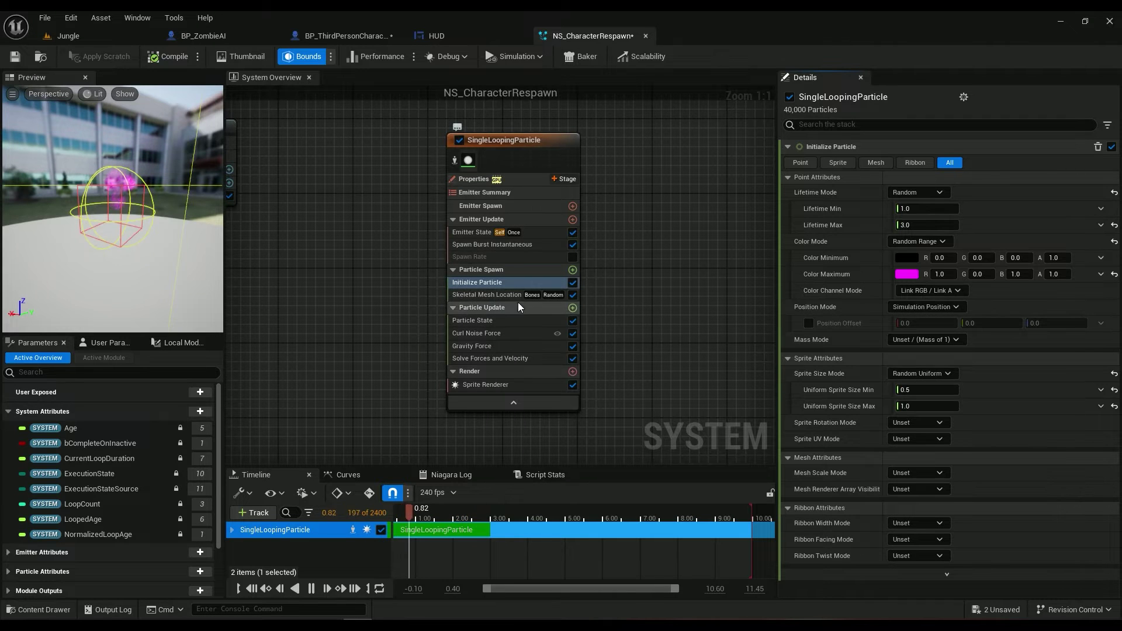
- Search the modules available for Particle Spawn for "ske" and examine the Skeletal Mesh Location settings
click(572, 270)
text(skele)
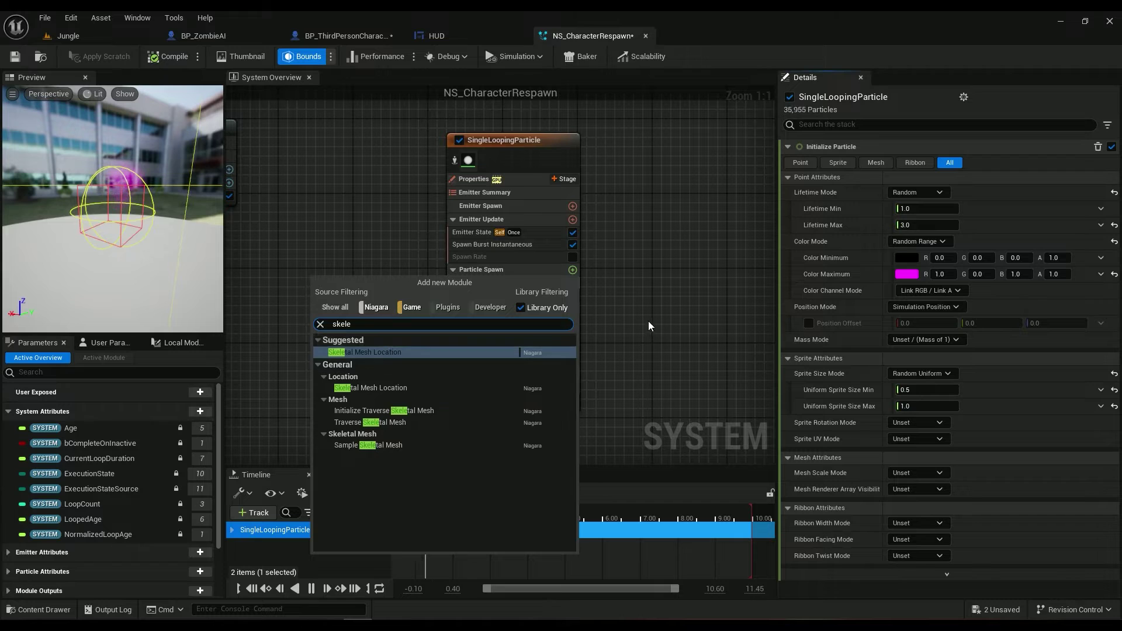
click(364, 352)
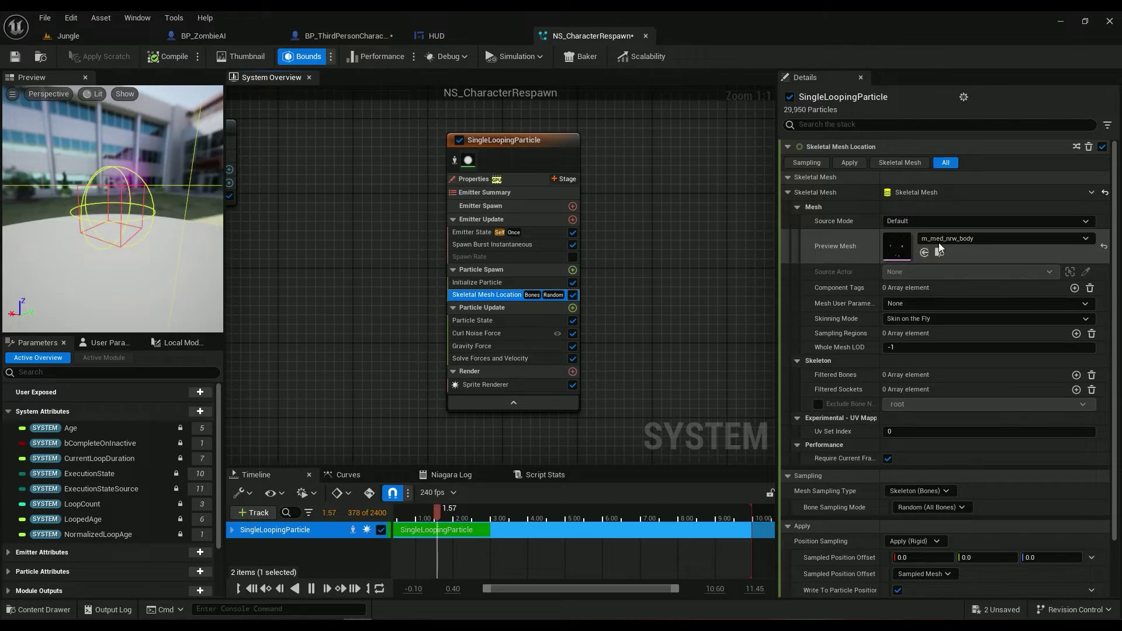
- In BP_ThirdPersonCharacter, locate the Mesh component's skeletal mesh asset in the content folders and return to NS_CharacterRespawn
click(345, 35)
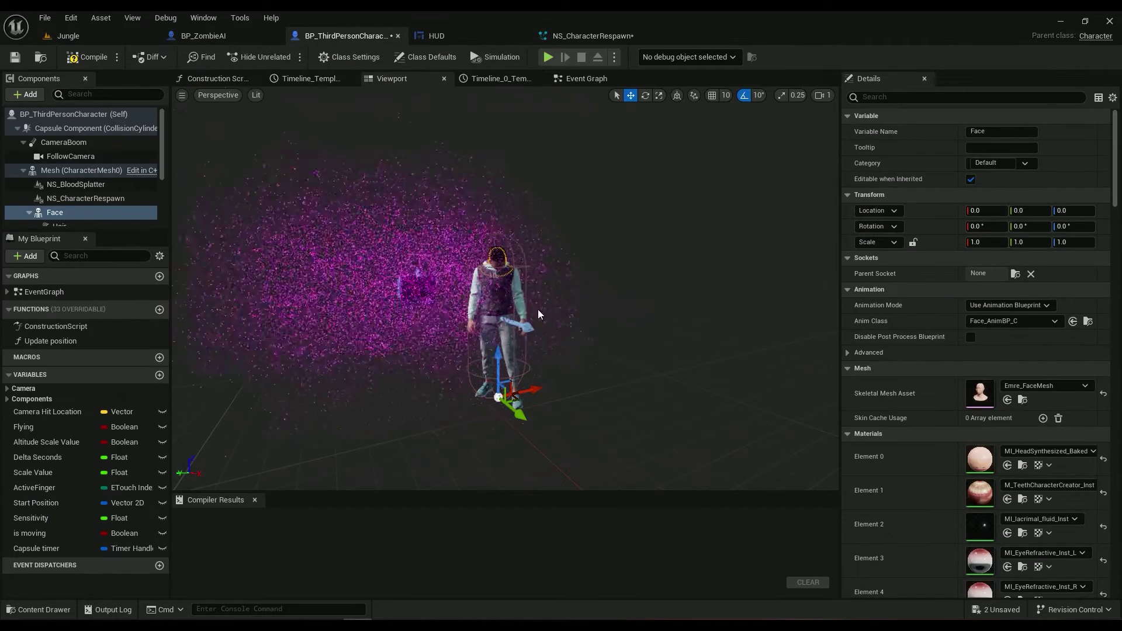
click(502, 289)
click(64, 170)
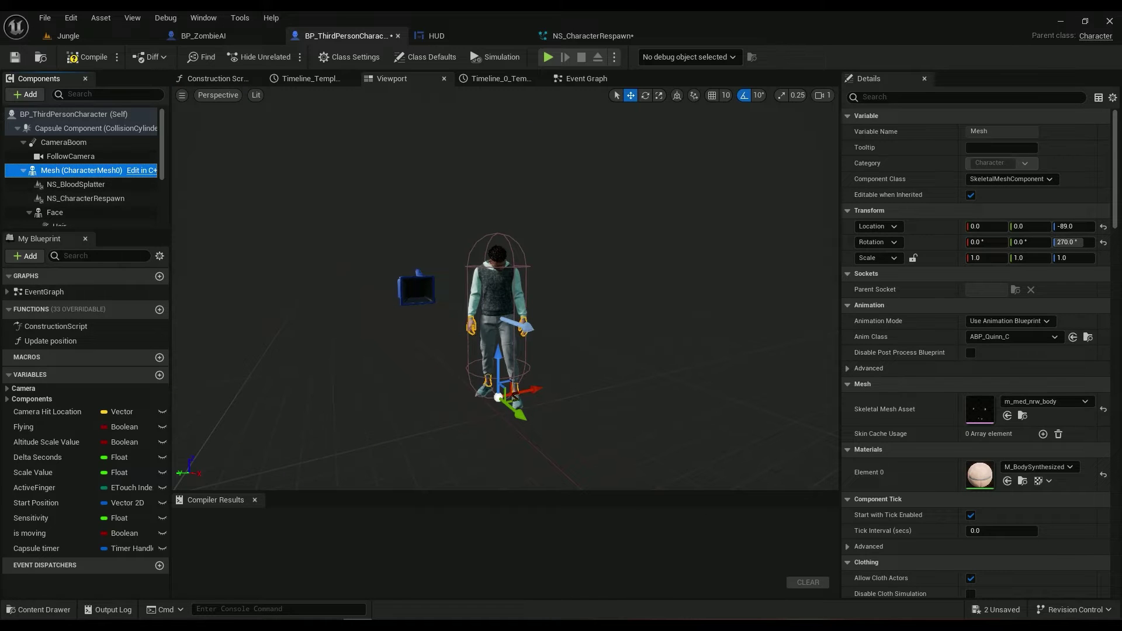
click(1022, 416)
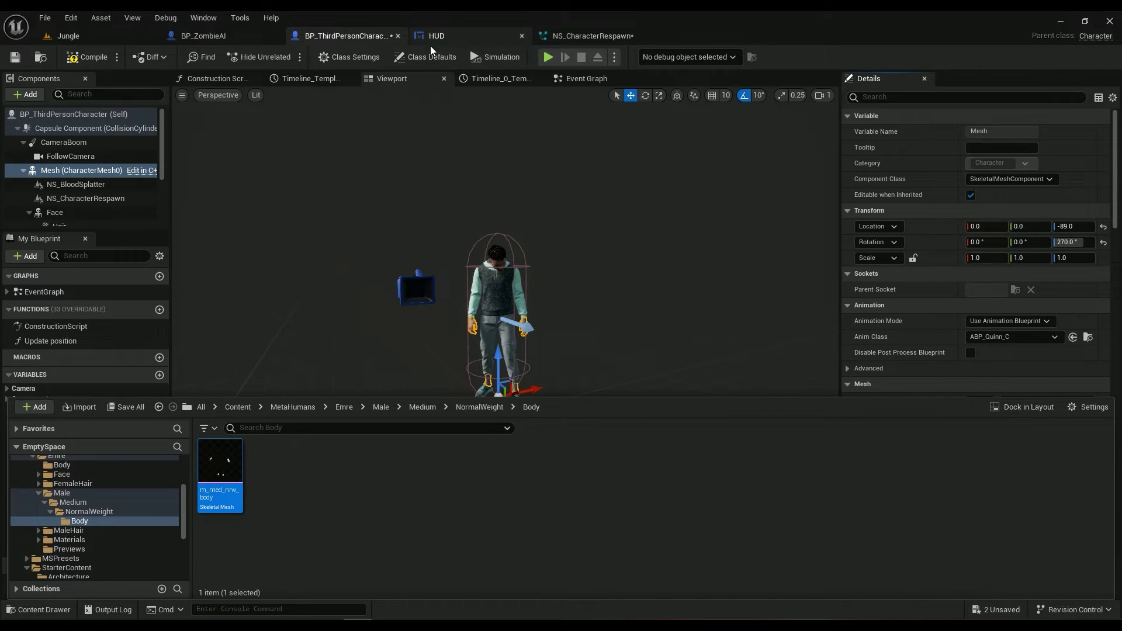
click(575, 37)
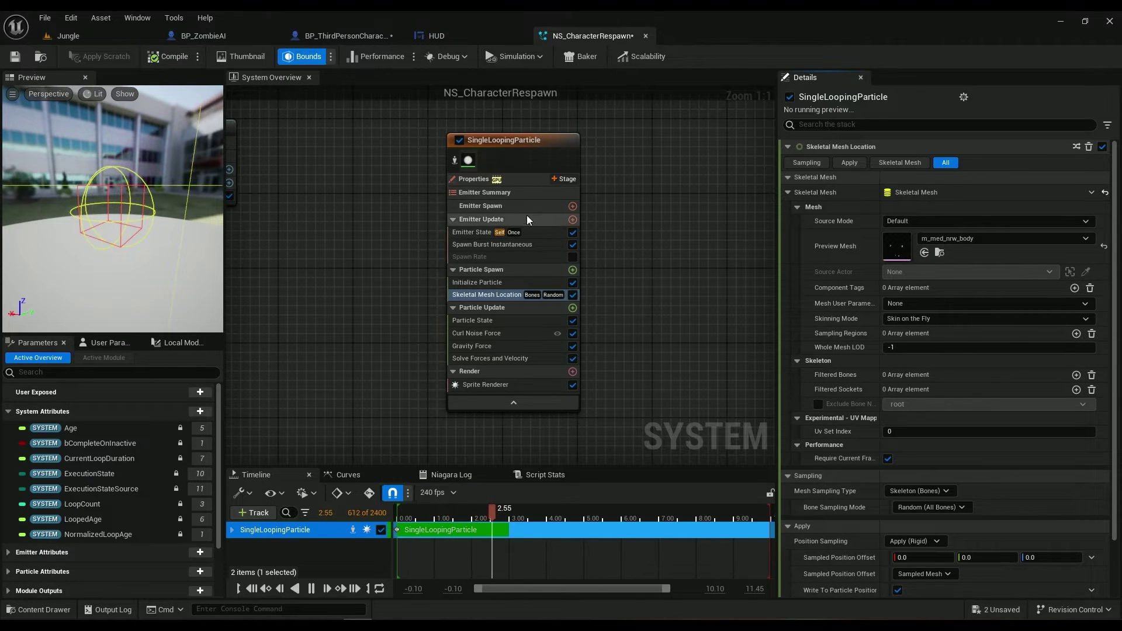
- Inspect the details of the NS_CharacterRespawn component in BP_ThirdPersonCharacter and return to the particle system
click(351, 36)
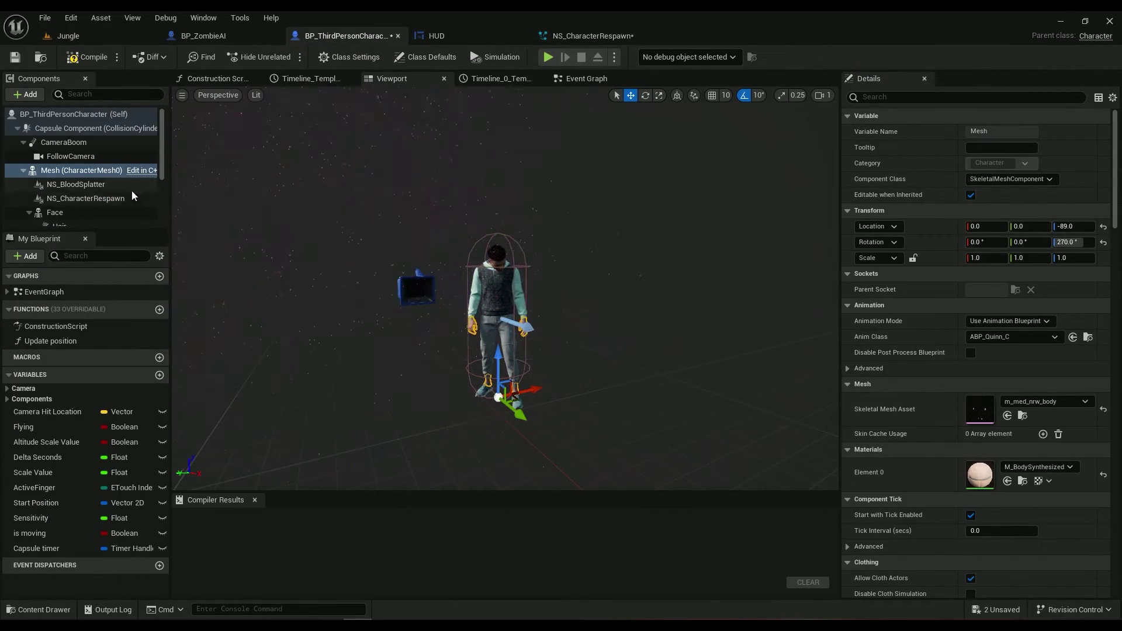
click(121, 198)
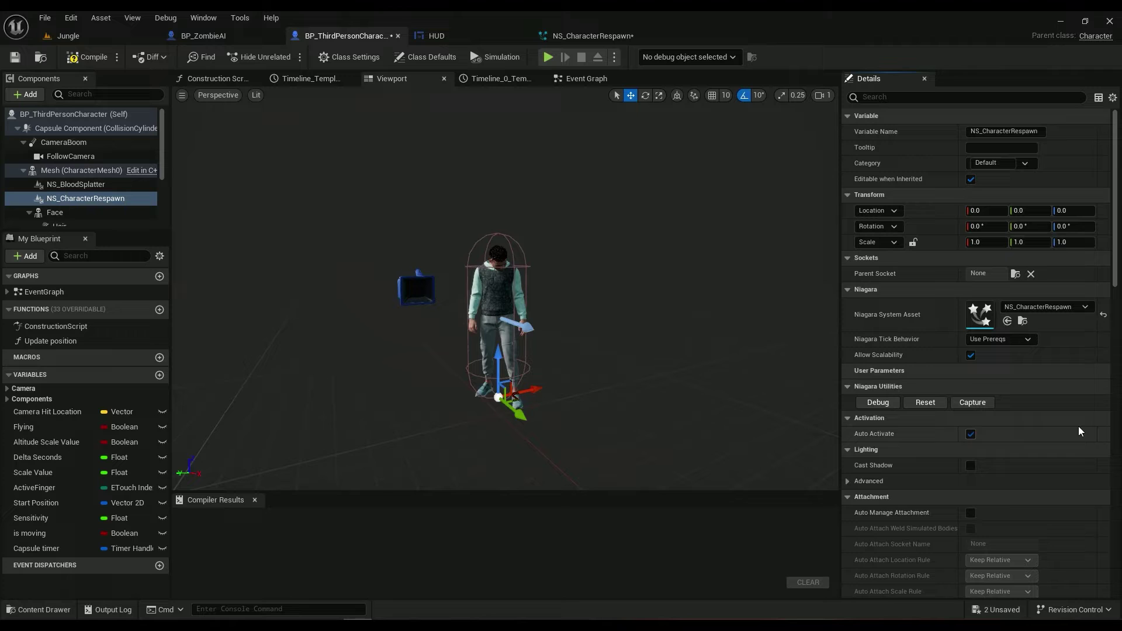
click(607, 36)
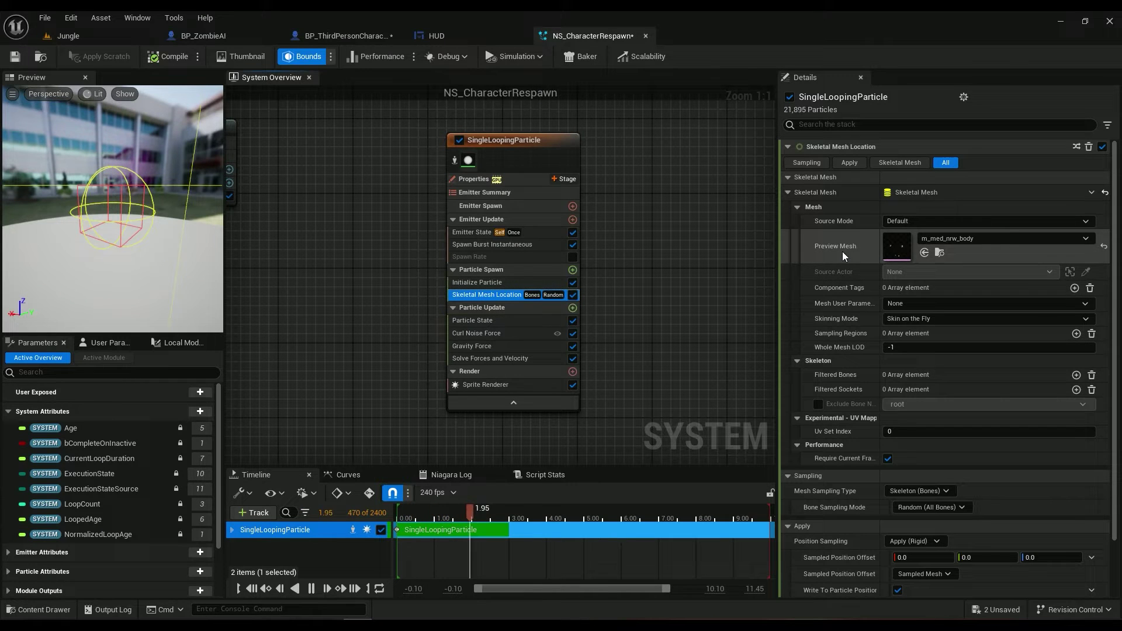
- Open the preview mesh m_med_nrw_body, examine Allow CPUAccess in its LOD 0 info, and close the mesh
click(901, 255)
double_click(900, 255)
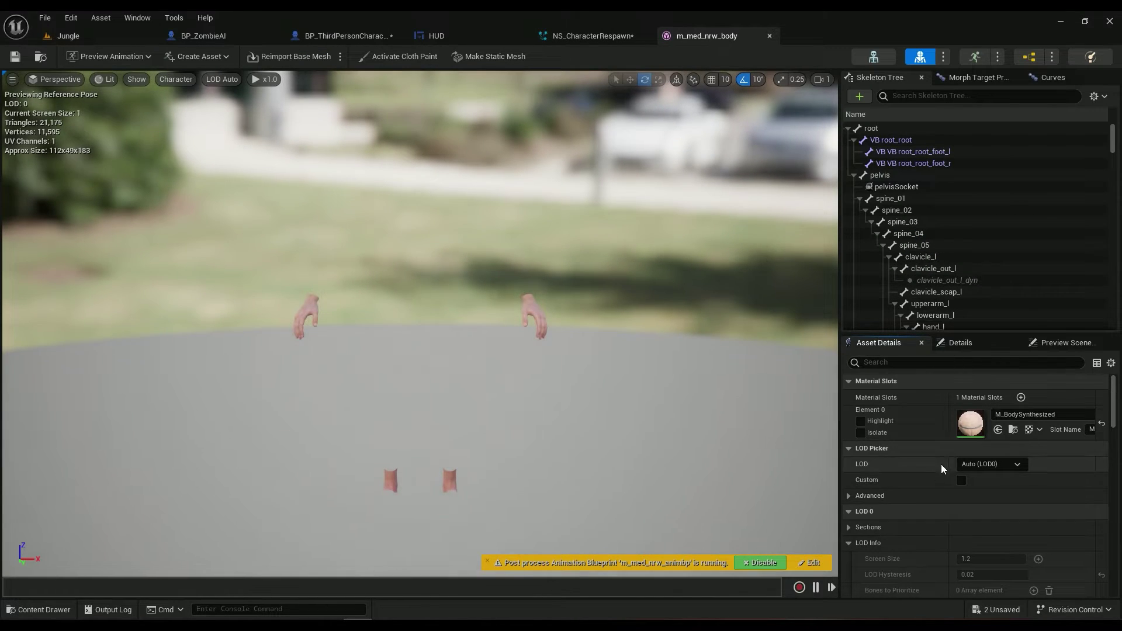
scroll(922, 482, down, 4)
click(848, 432)
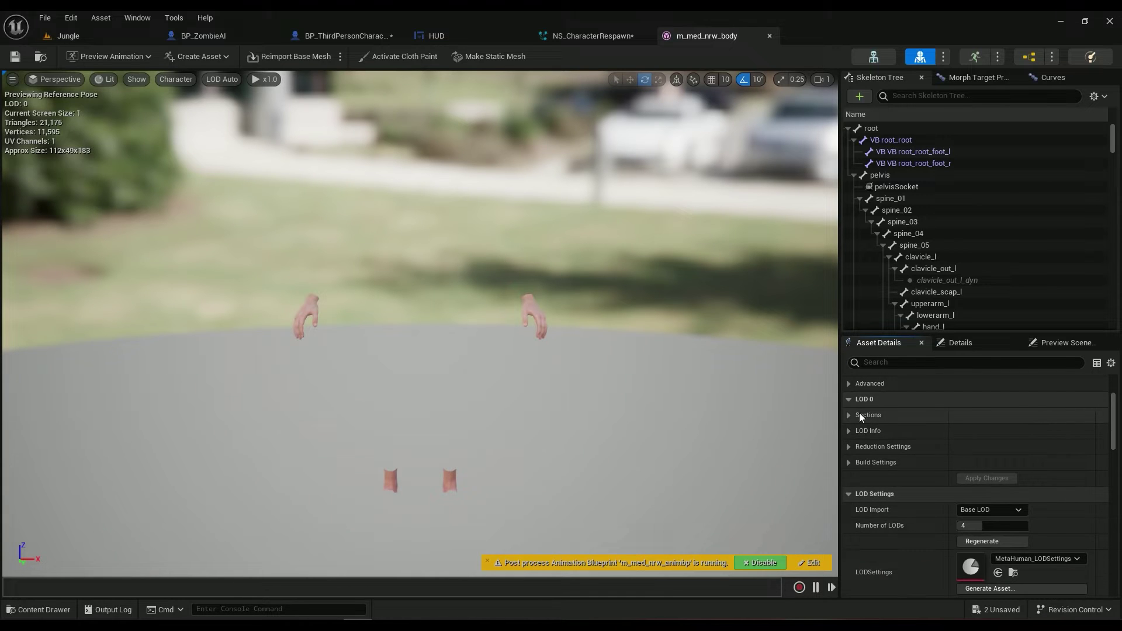
click(849, 432)
scroll(877, 442, down, 3)
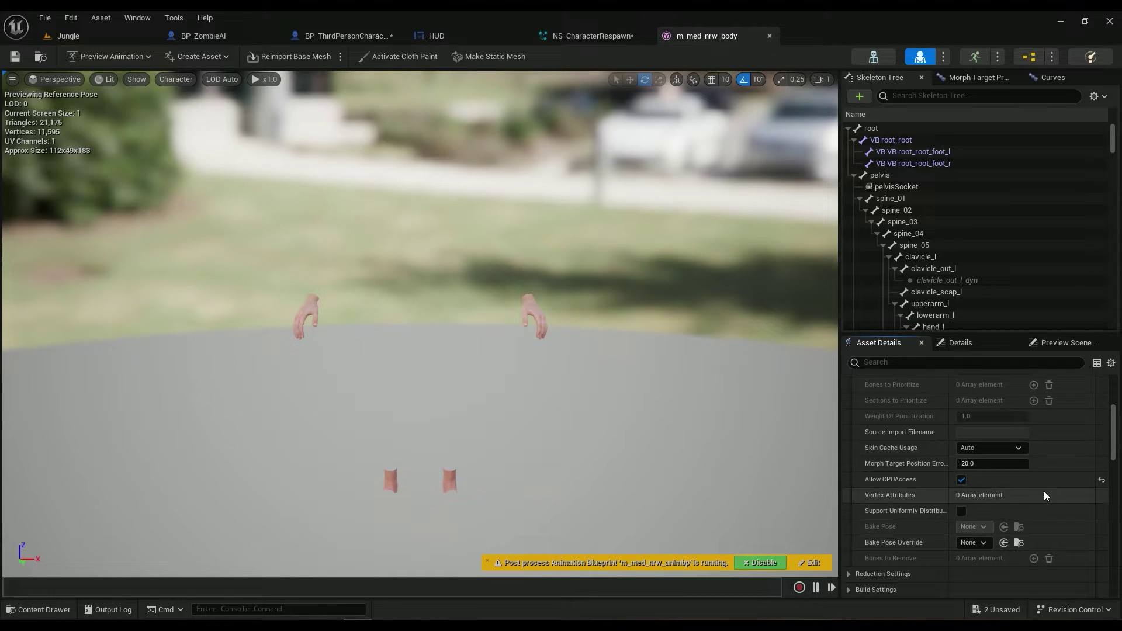
click(769, 37)
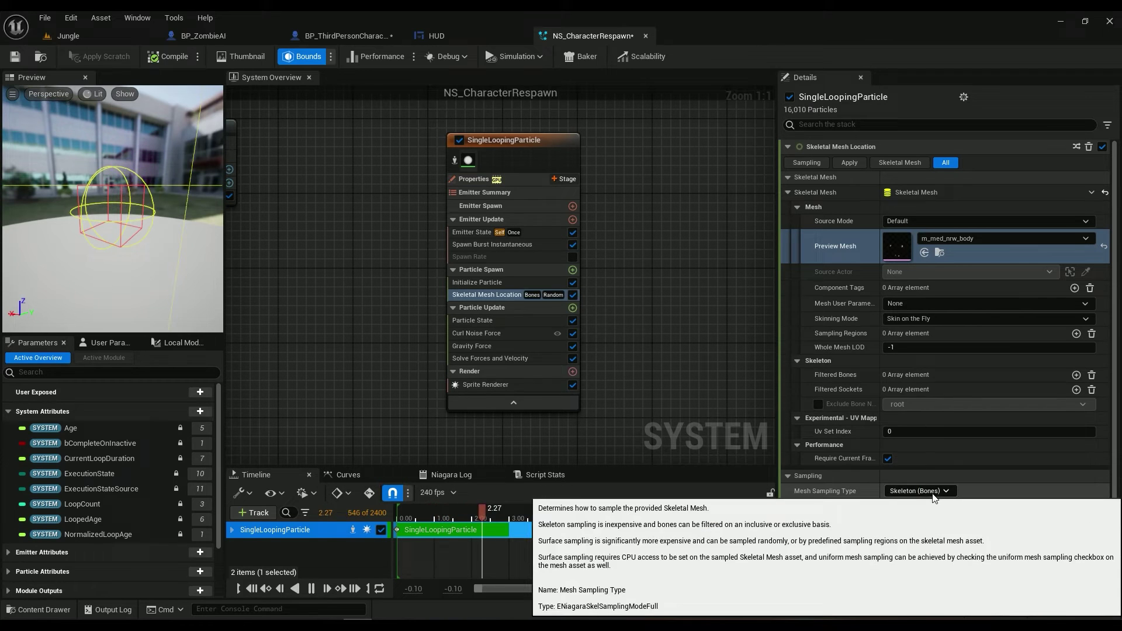
- Try Surface (Triangles) as the Skeletal Mesh Location's Mesh Sampling Type and inspect the m_med_nrw_body mesh
click(933, 494)
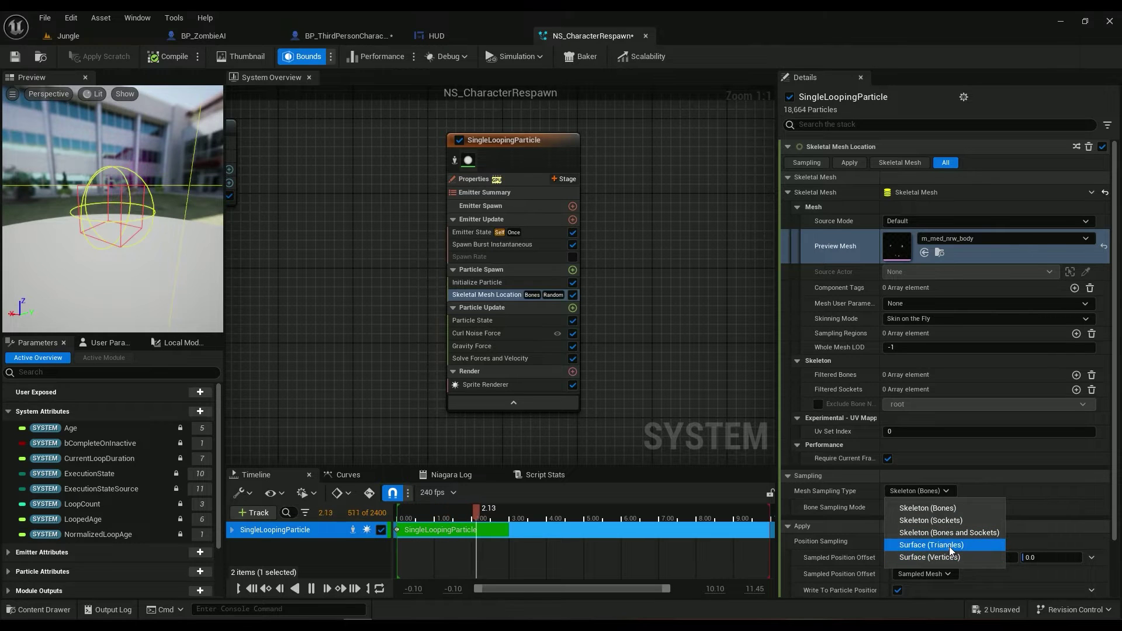
click(932, 545)
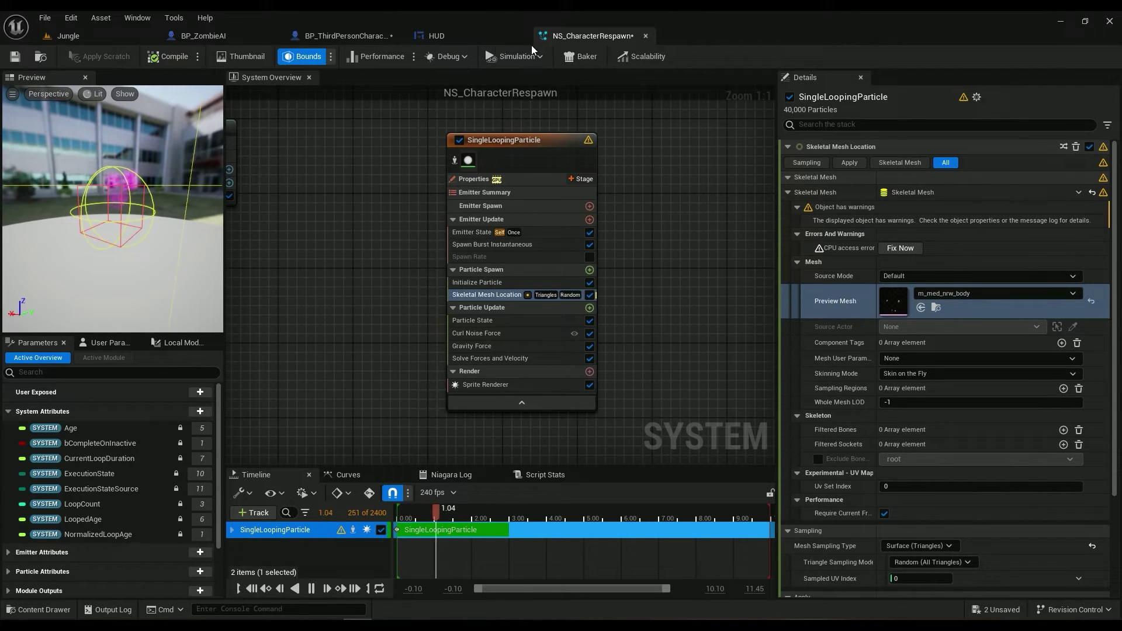
double_click(893, 301)
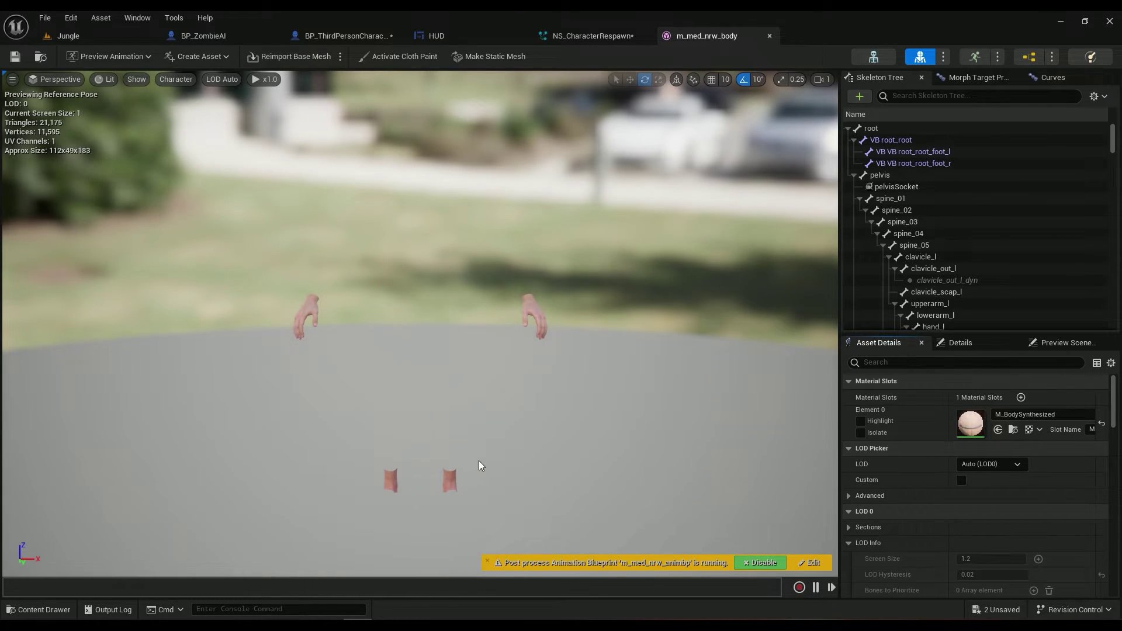
alt+drag(550, 468, 29, 344)
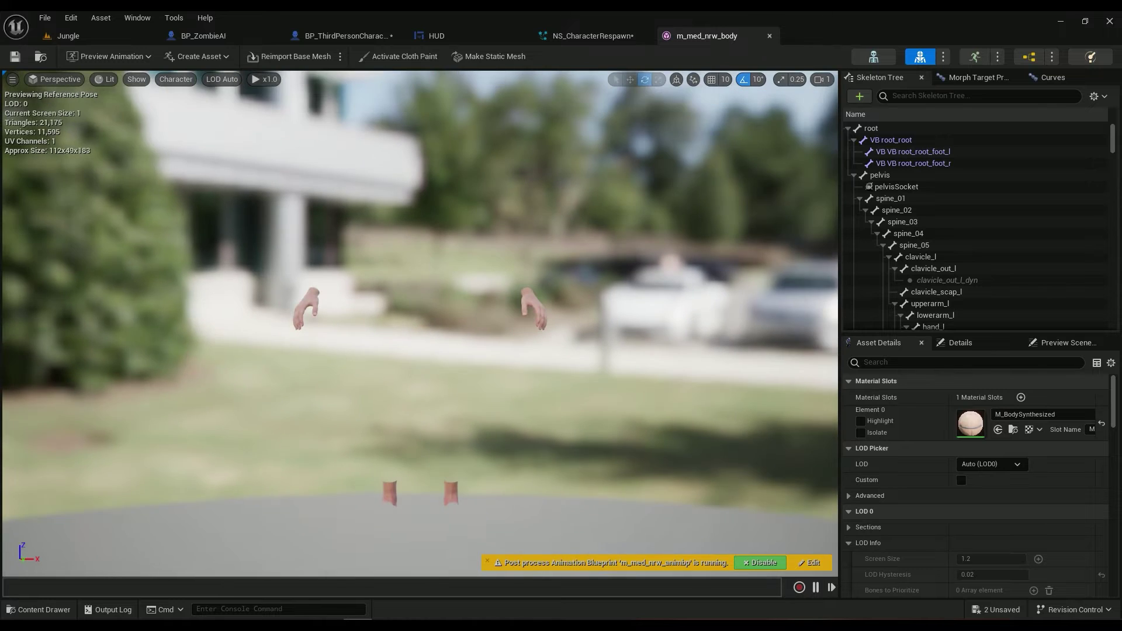
click(579, 36)
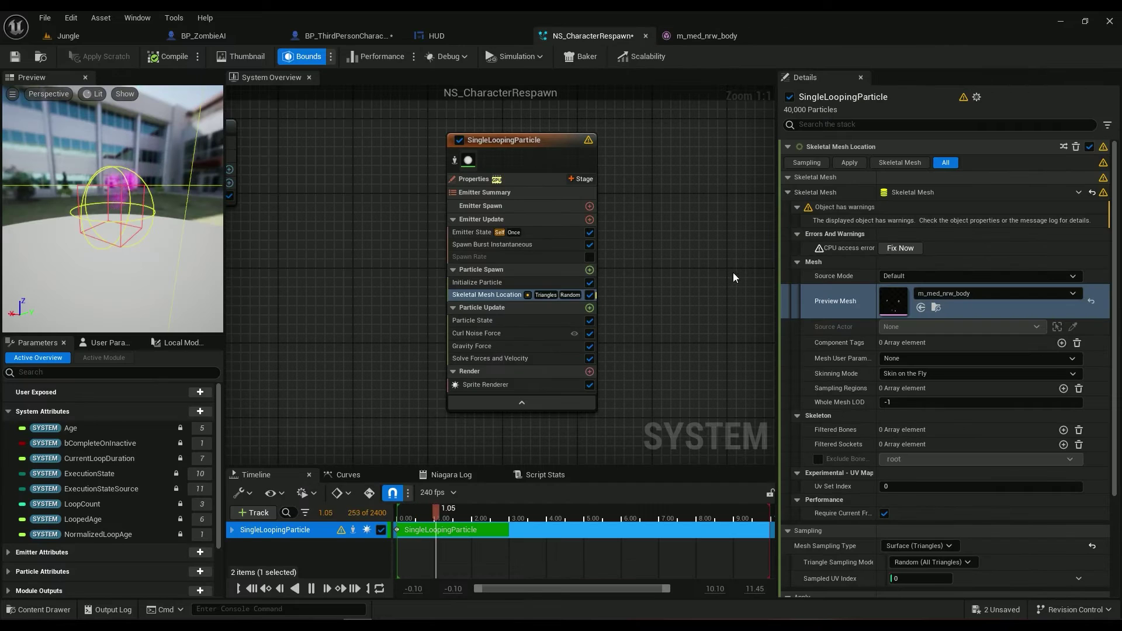
- Try SK_Mannequin as the Preview Mesh of the Skeletal Mesh Location module
click(994, 293)
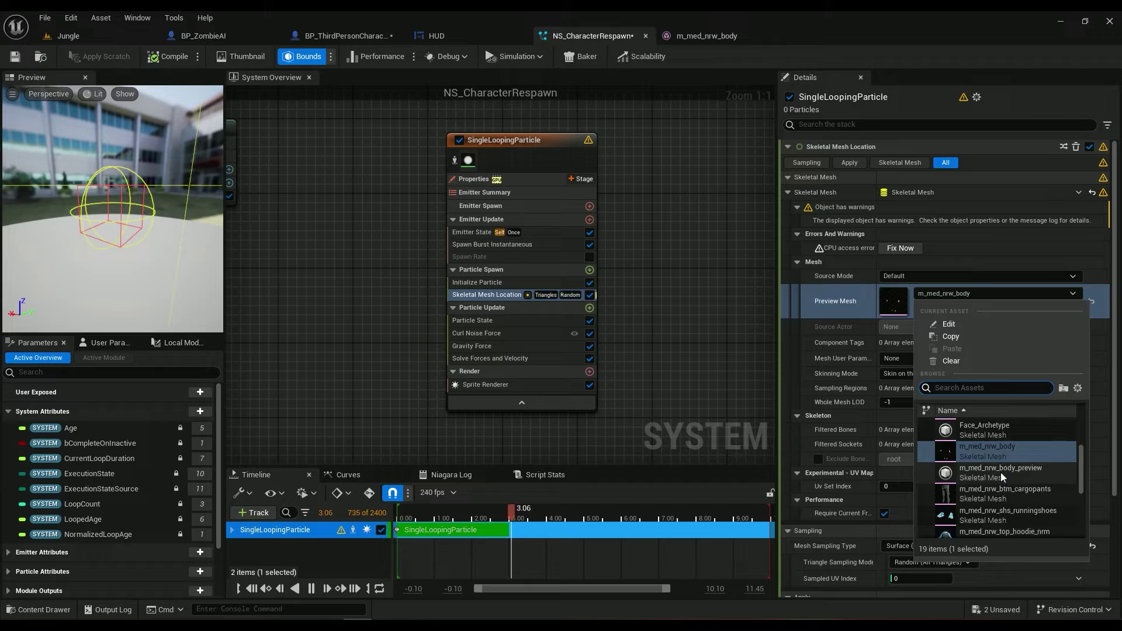
scroll(993, 485, down, 3)
click(994, 483)
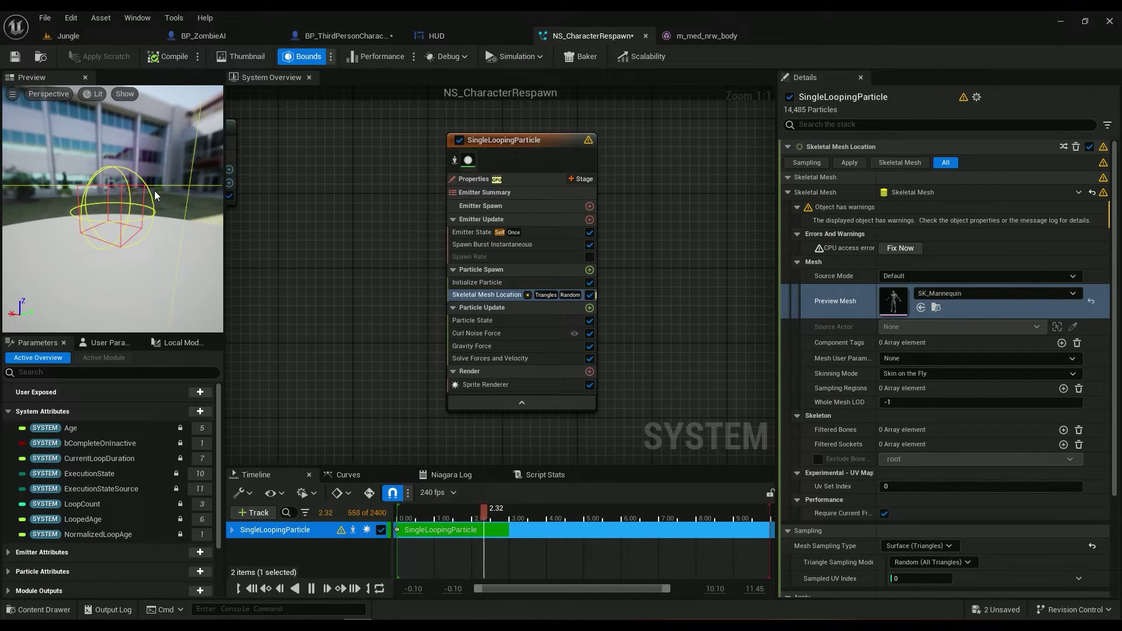
- View the particle preview from another angle and hide the system bounds
drag(156, 195, 177, 165)
click(301, 56)
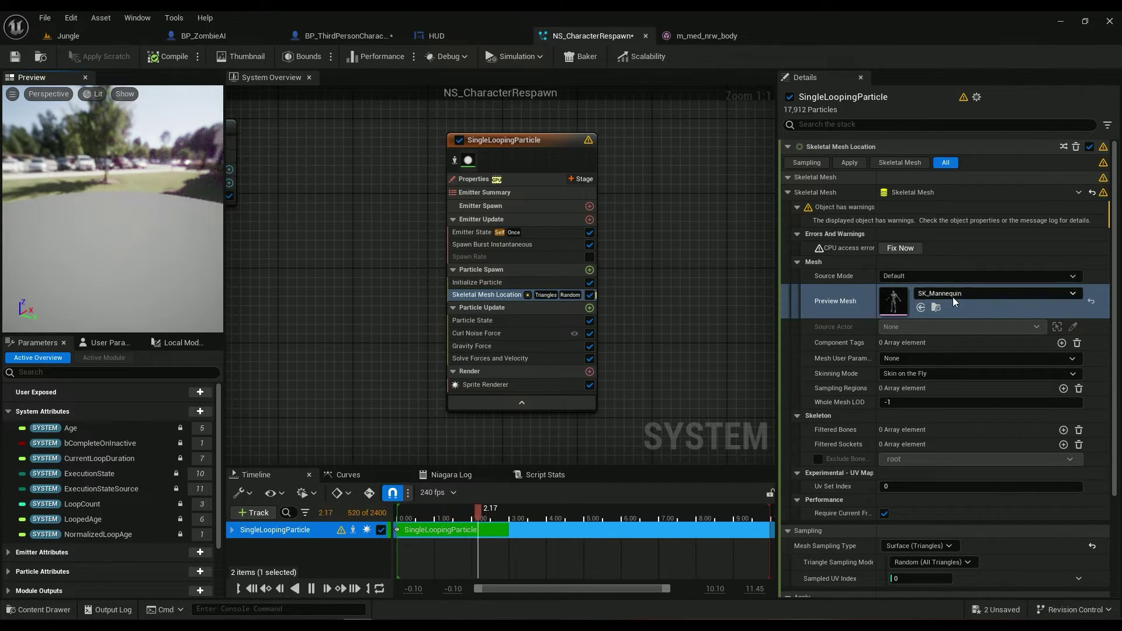
- Undo the Preview Mesh change and set the Mesh Sampling Type back to Skeleton (Bones)
key(ctrl+z)
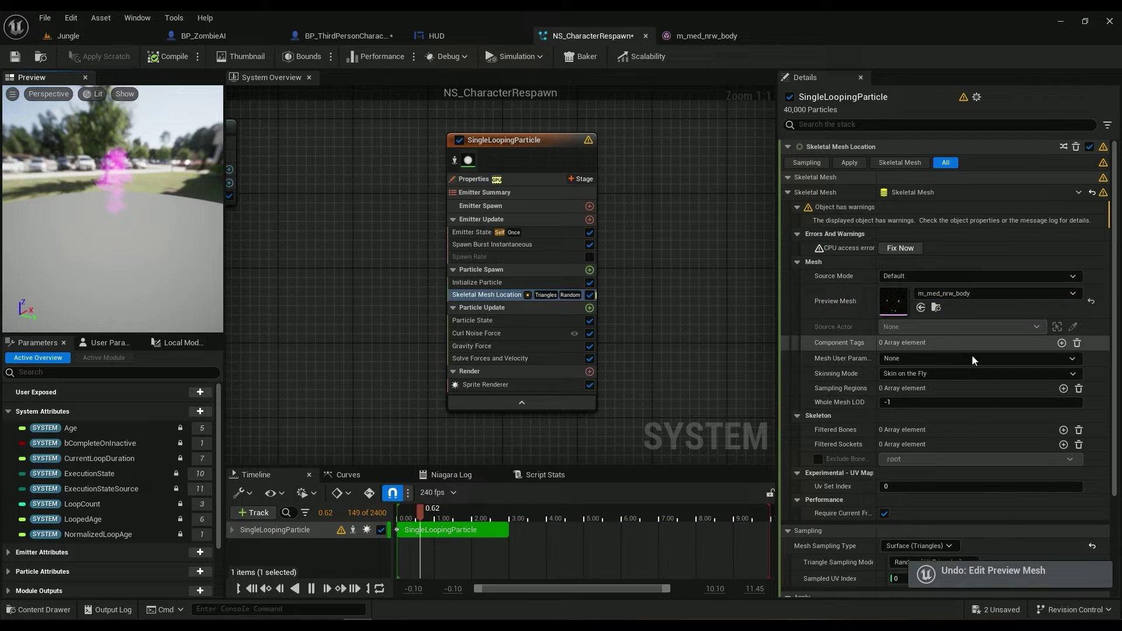
scroll(973, 355, down, 2)
click(935, 493)
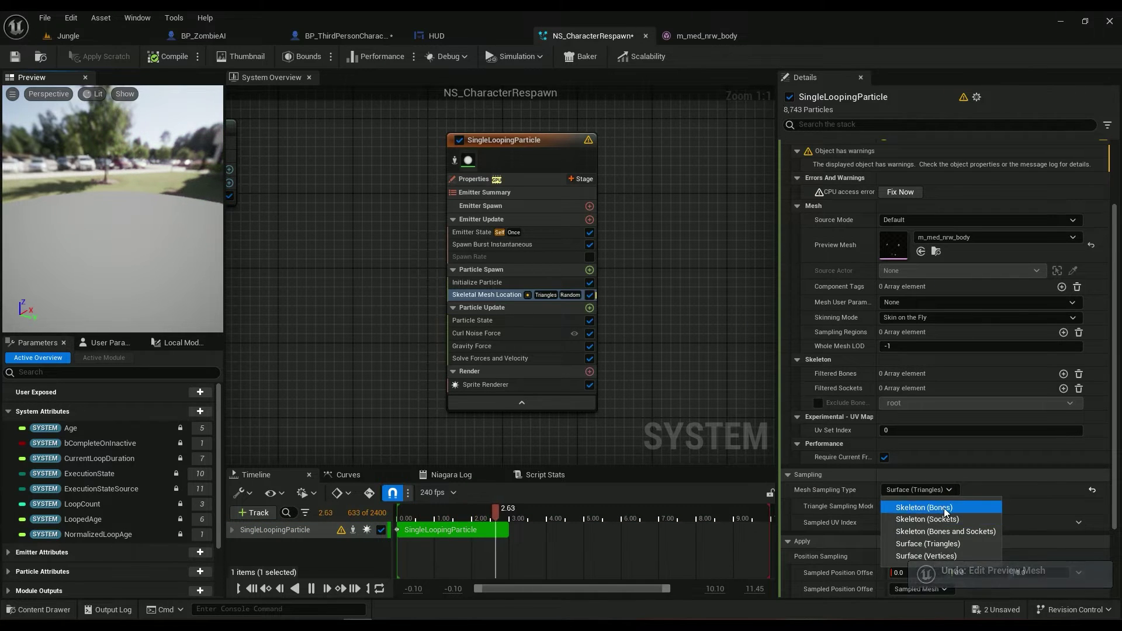
click(935, 513)
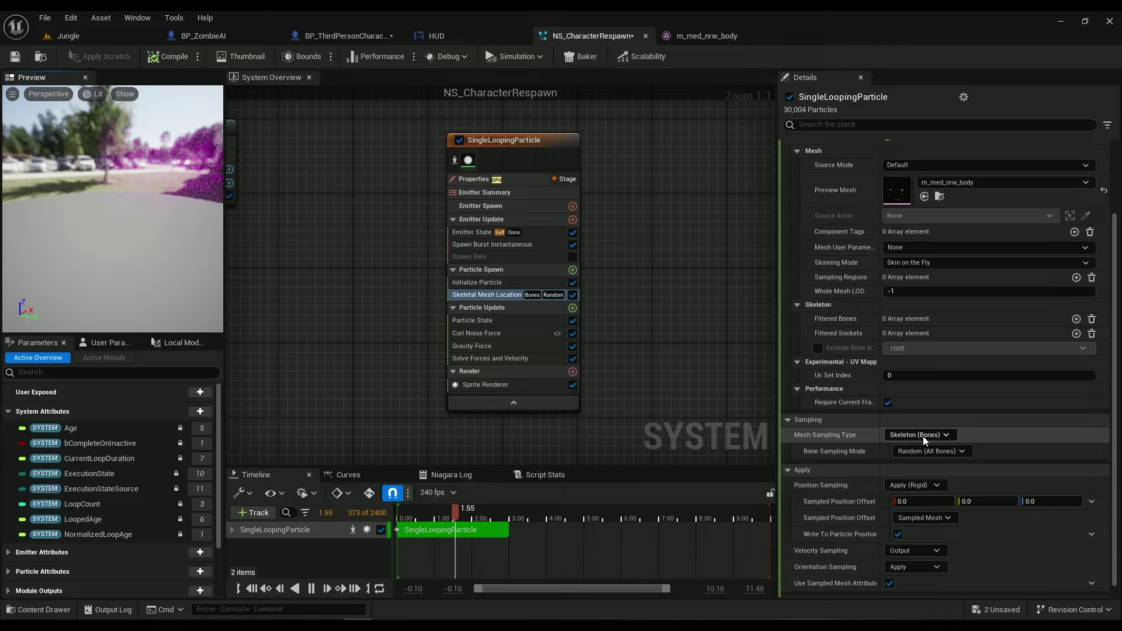
- Review the Particle State and Particle Update settings and search the modules available for Particle Update for "nois"
click(475, 323)
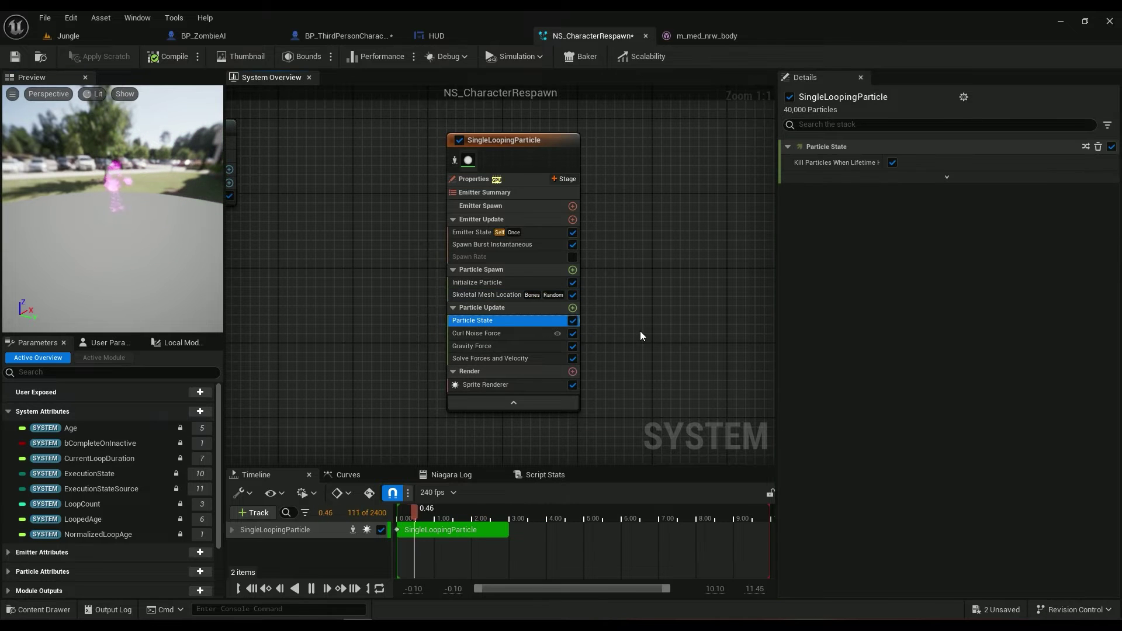
click(482, 307)
click(572, 308)
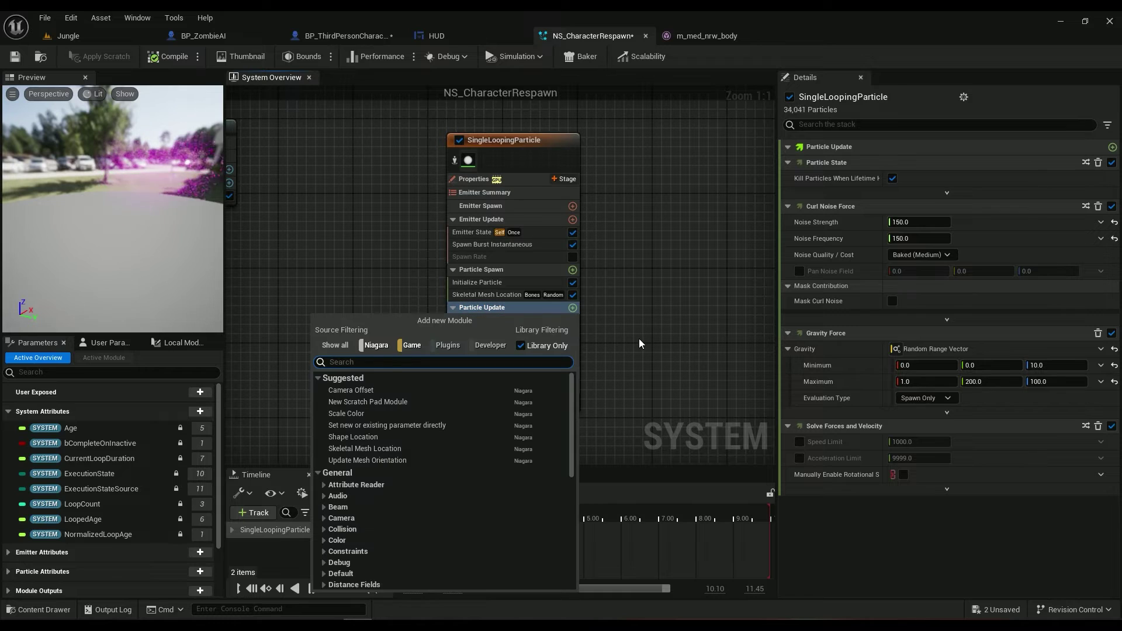
text(nois)
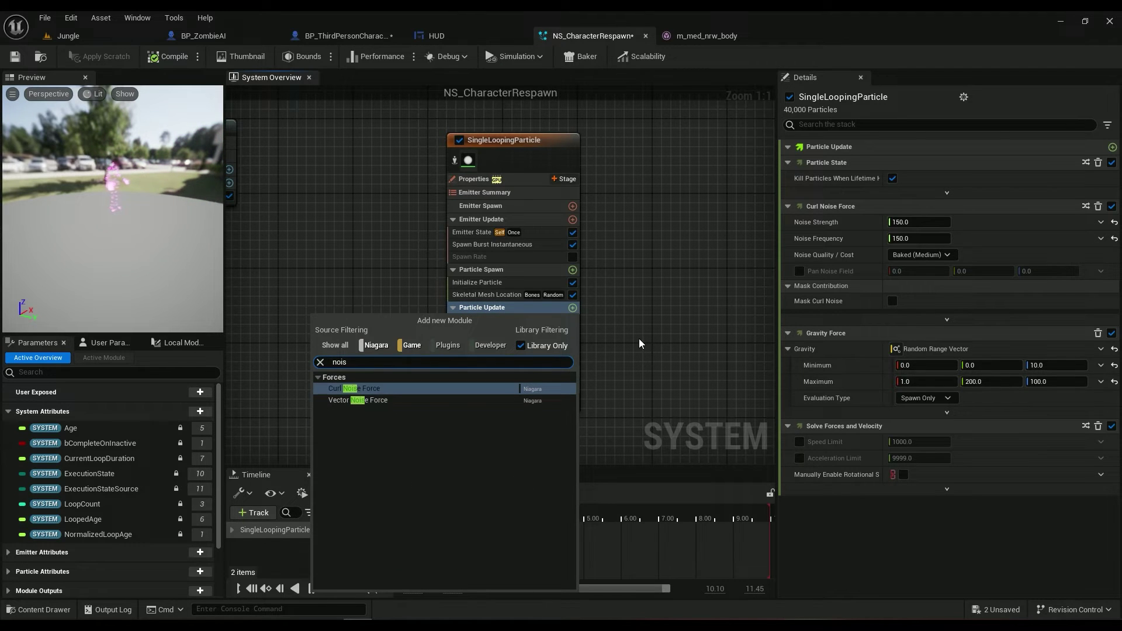
key(Escape)
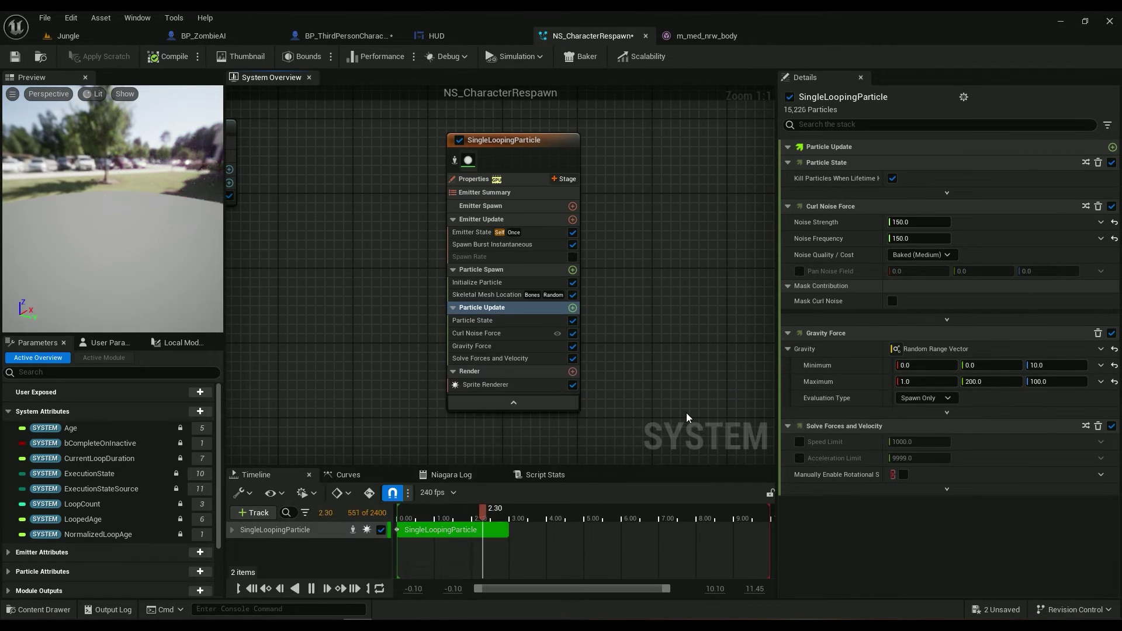
- Review the Curl Noise Force and Gravity Force settings and search the modules available for Particle Update for "grav"
click(477, 333)
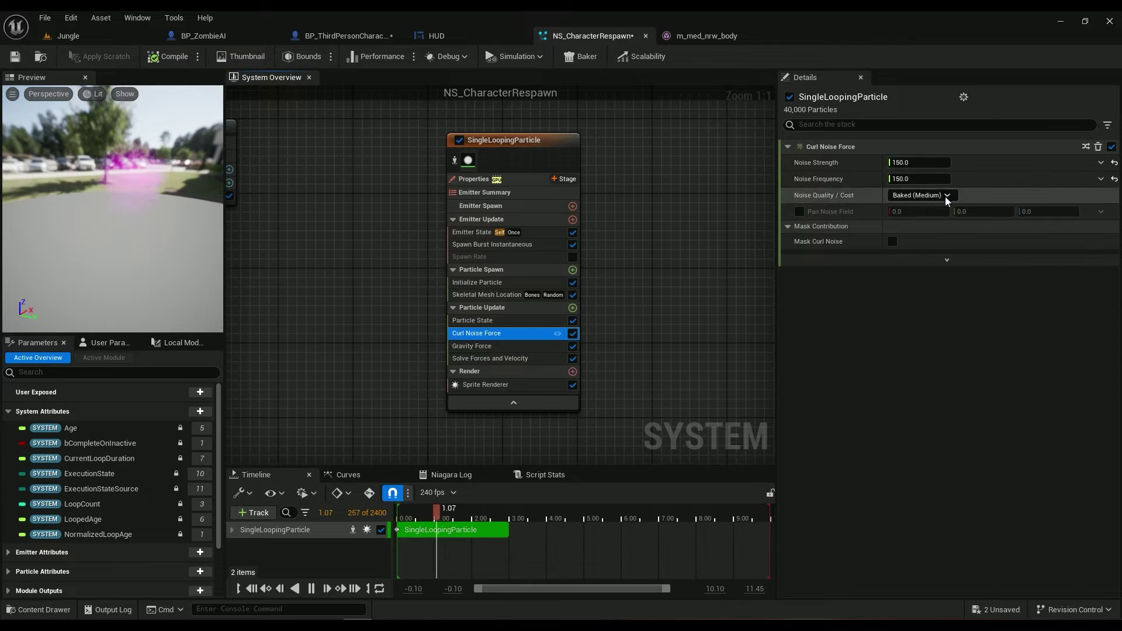
click(485, 346)
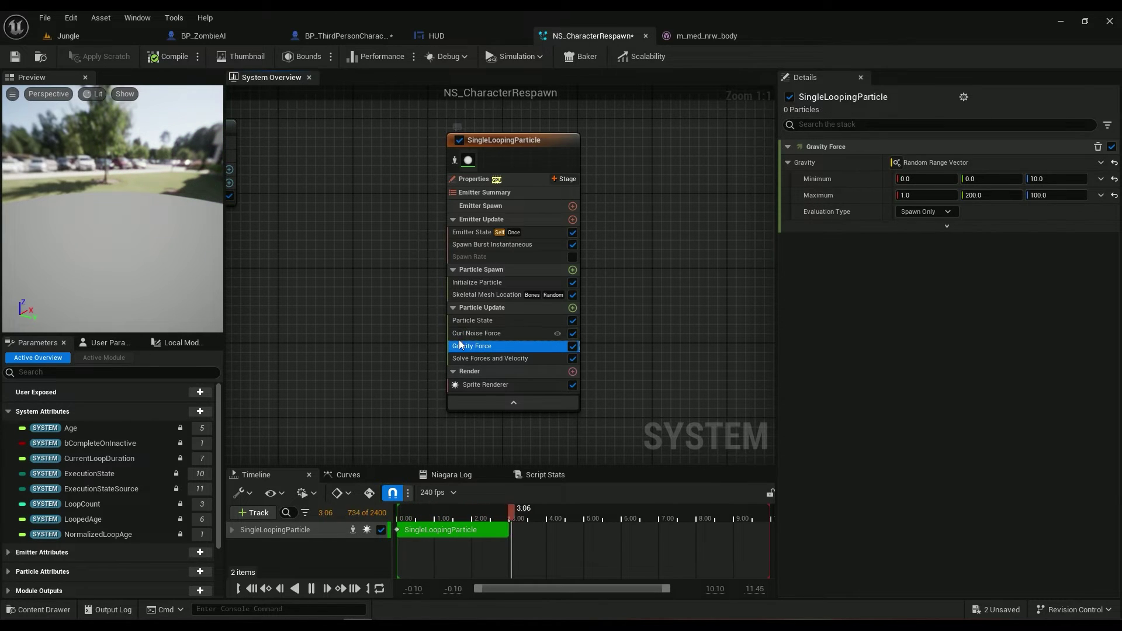
click(573, 308)
text(grav)
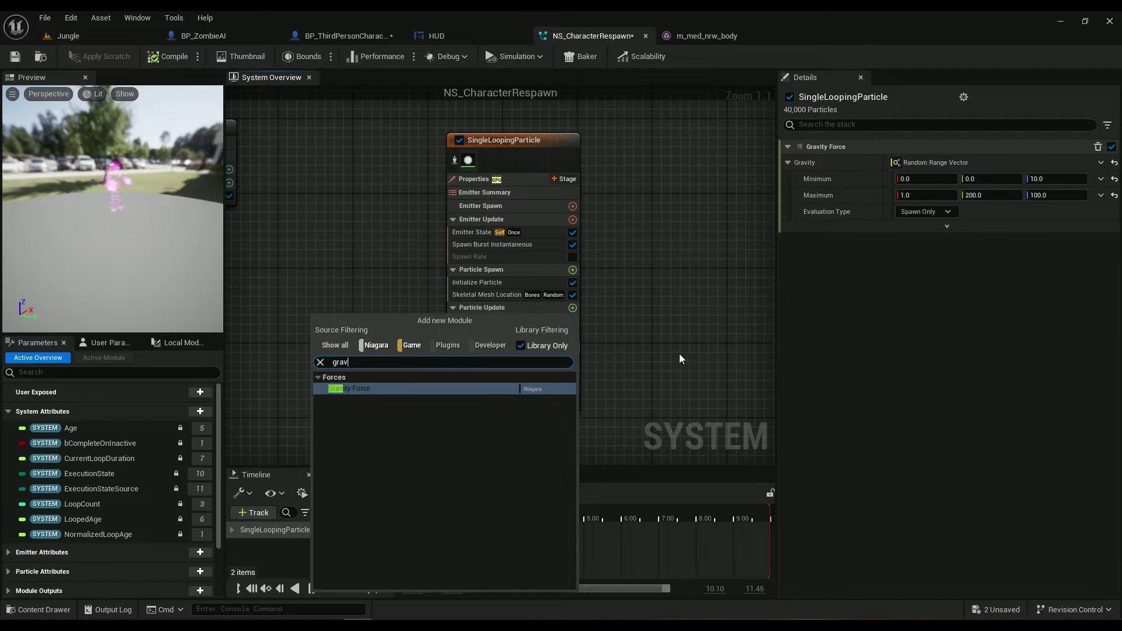
click(644, 341)
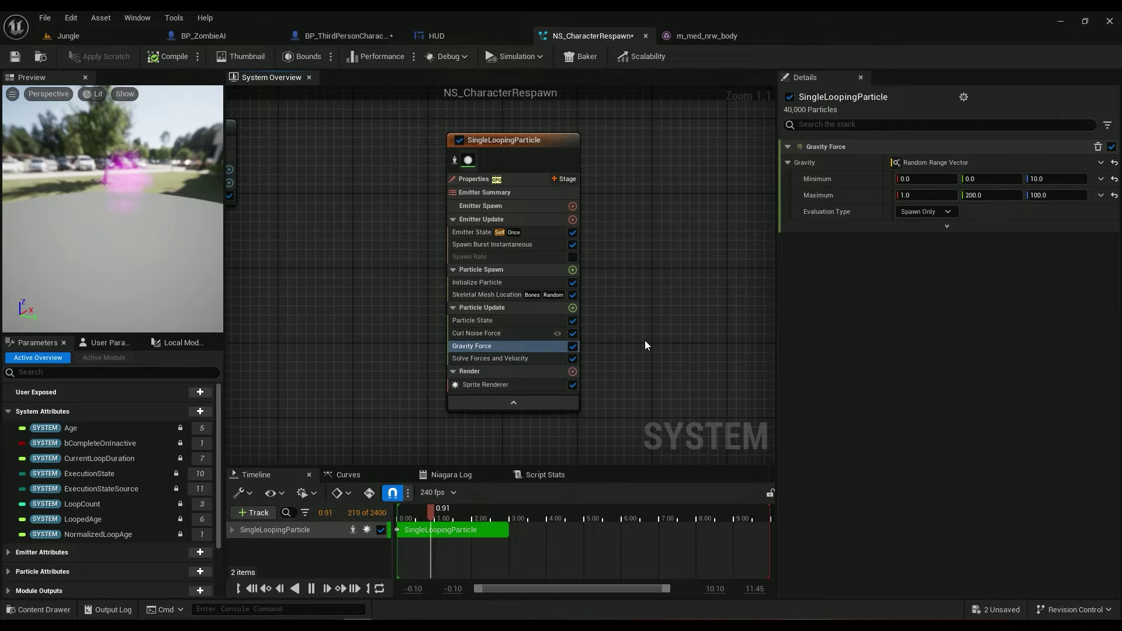
- Search the Gravity Force module's Gravity input options for "rand" to inspect the Random Range Vector choice, keeping the current input
click(481, 336)
click(477, 344)
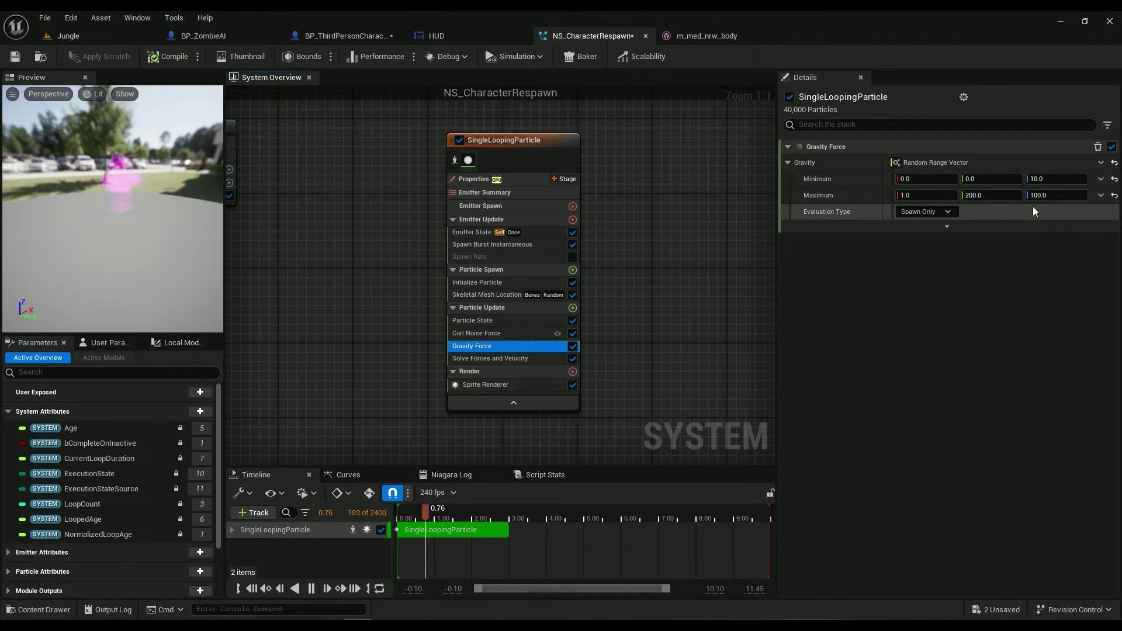
click(1098, 163)
text(rab)
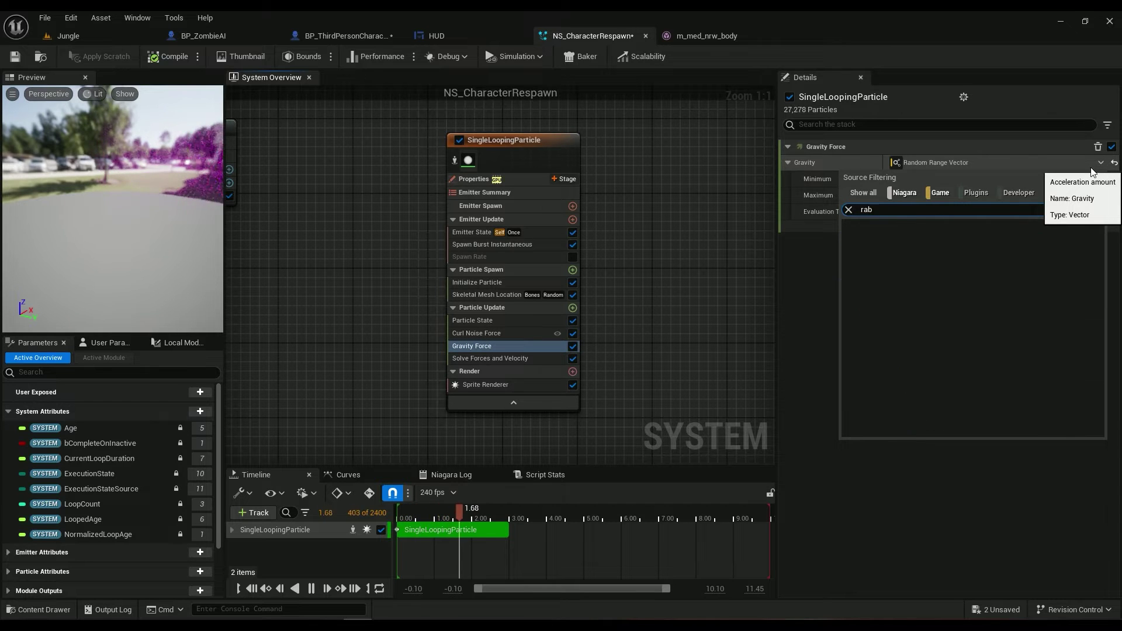
key(BackSpace)
text(nd)
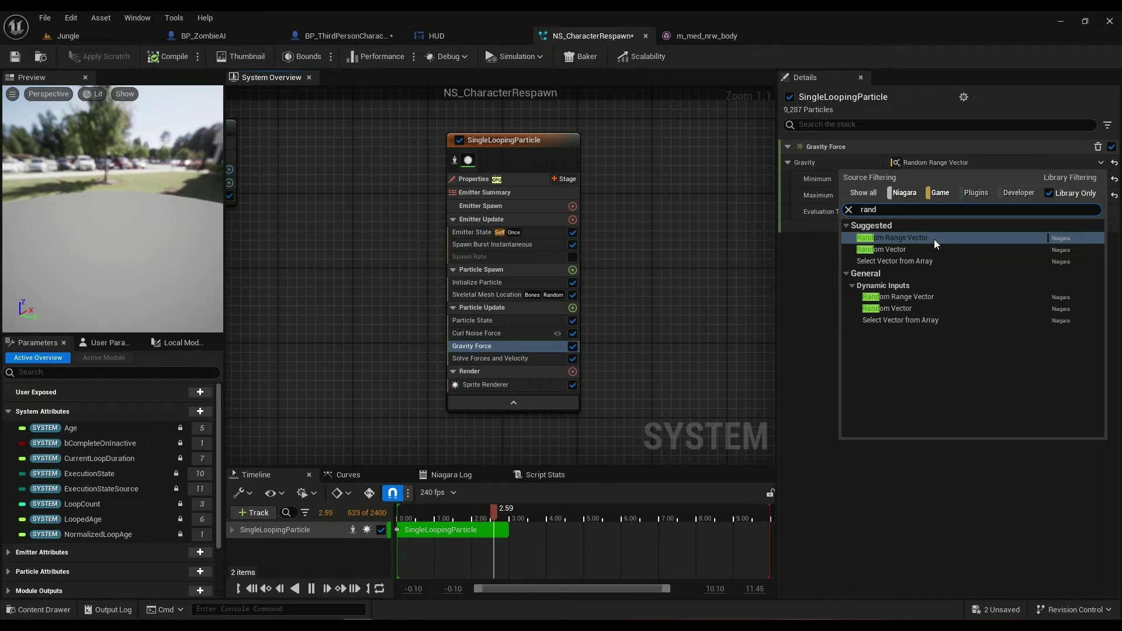
click(815, 282)
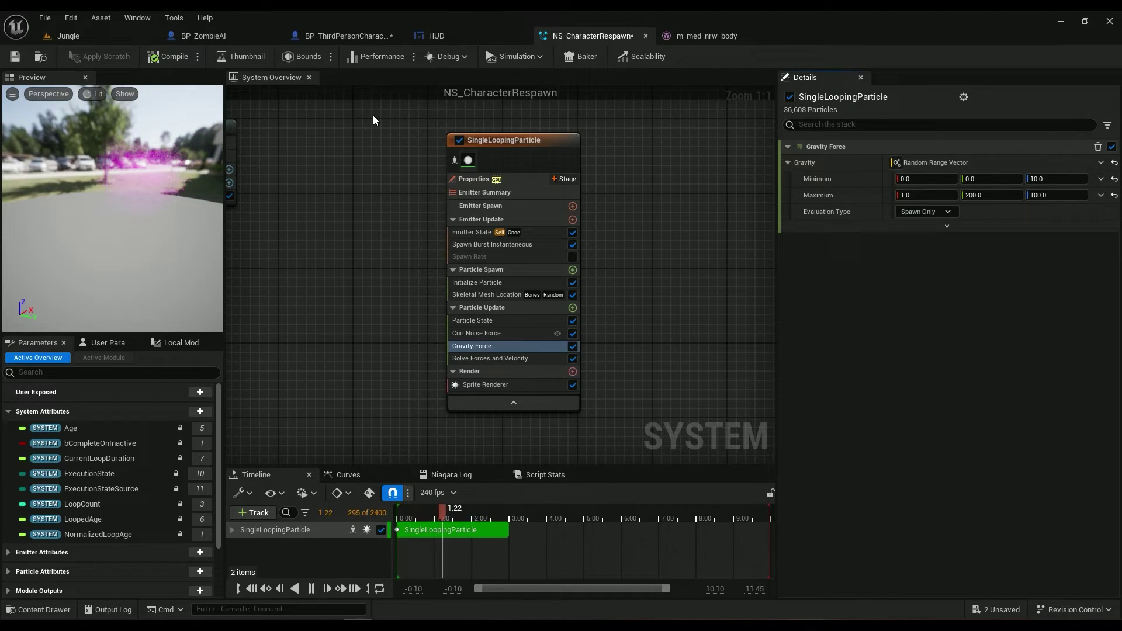
- Play the Jungle level, run the character forward and look around to watch the respawn particles, and end the play session
click(117, 38)
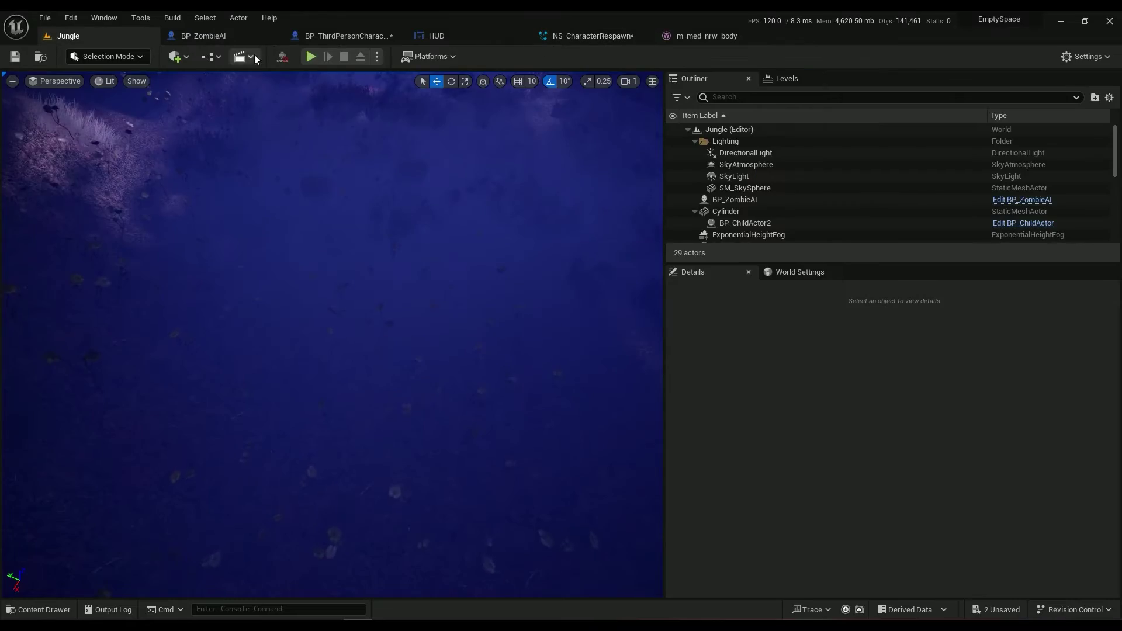
click(311, 57)
key(w)
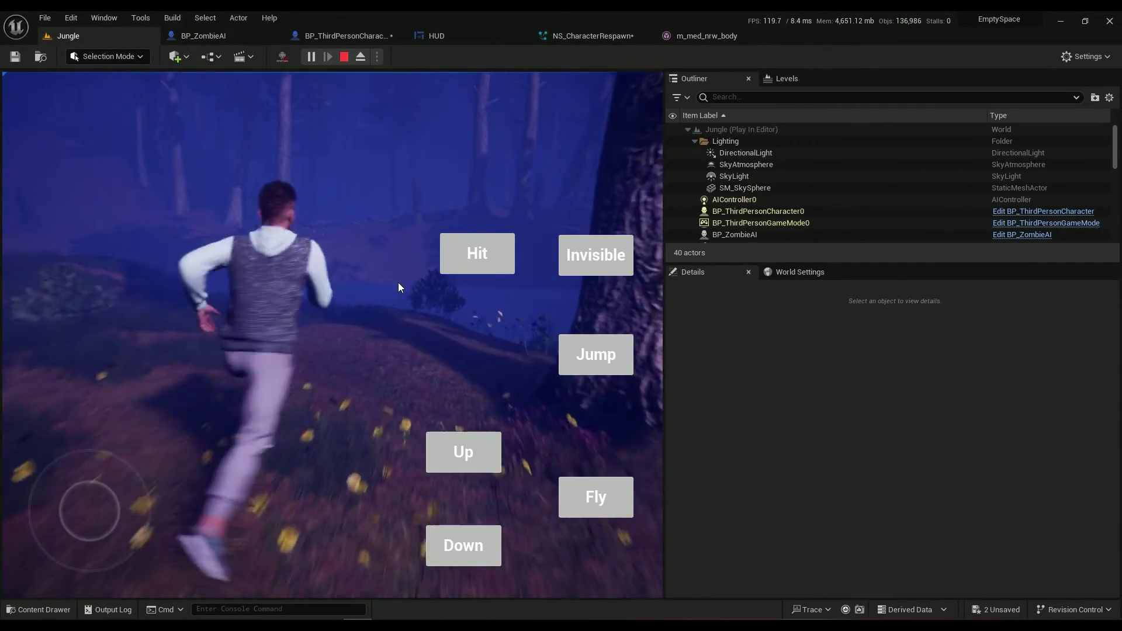
drag(461, 324, 183, 325)
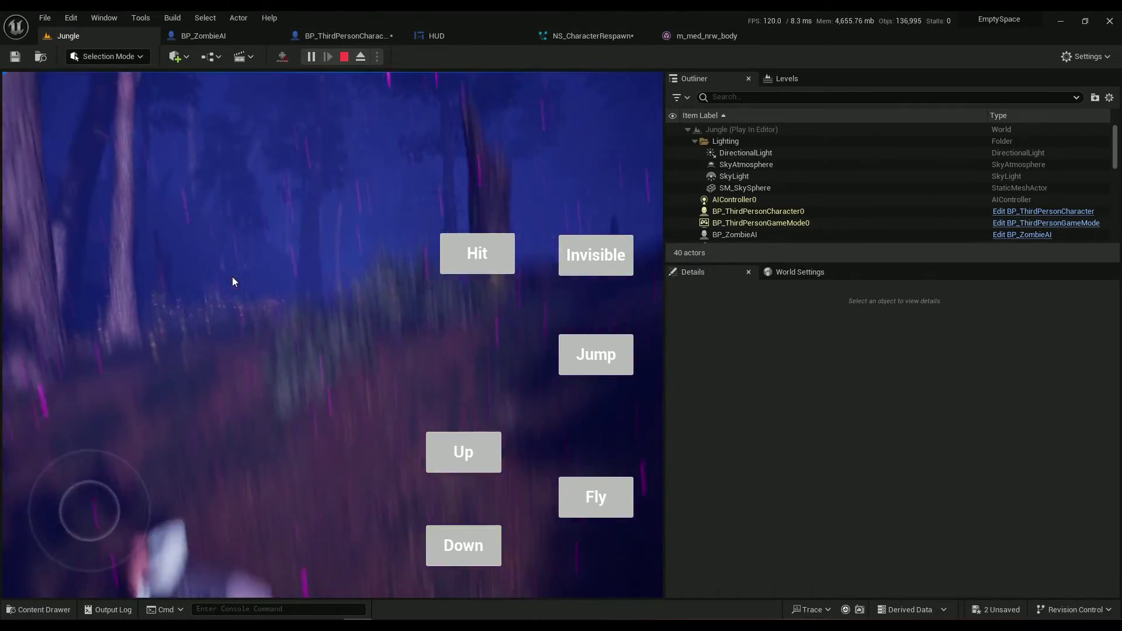
key(Escape)
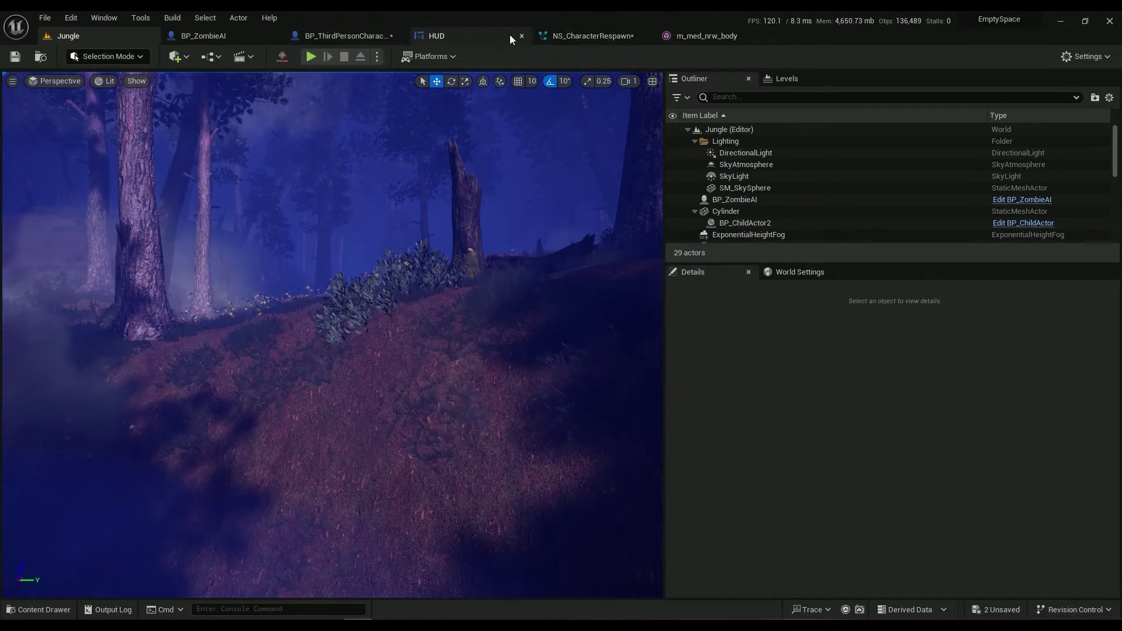
- Return to NS_CharacterRespawn and review the Solve Forces and Velocity and Gravity Force modules
click(591, 36)
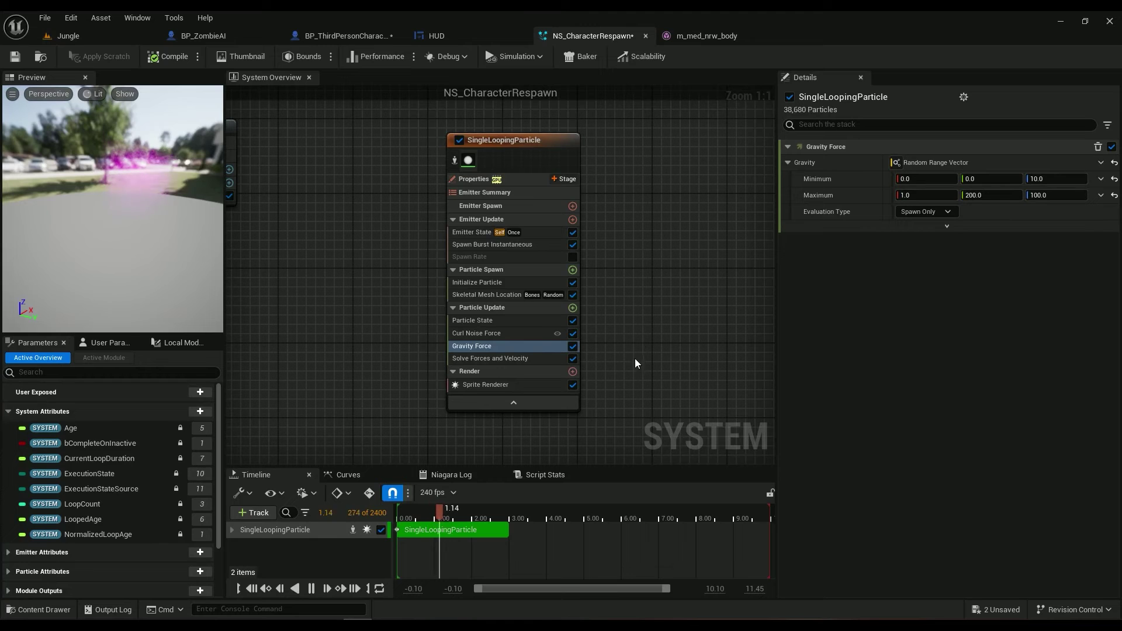
click(477, 360)
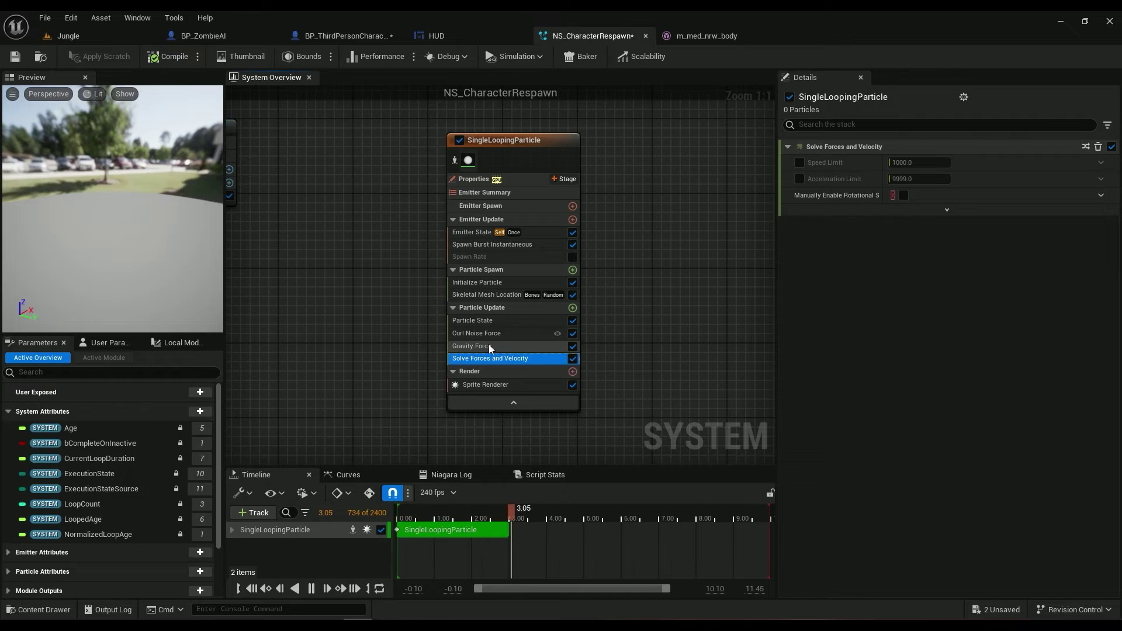
click(491, 346)
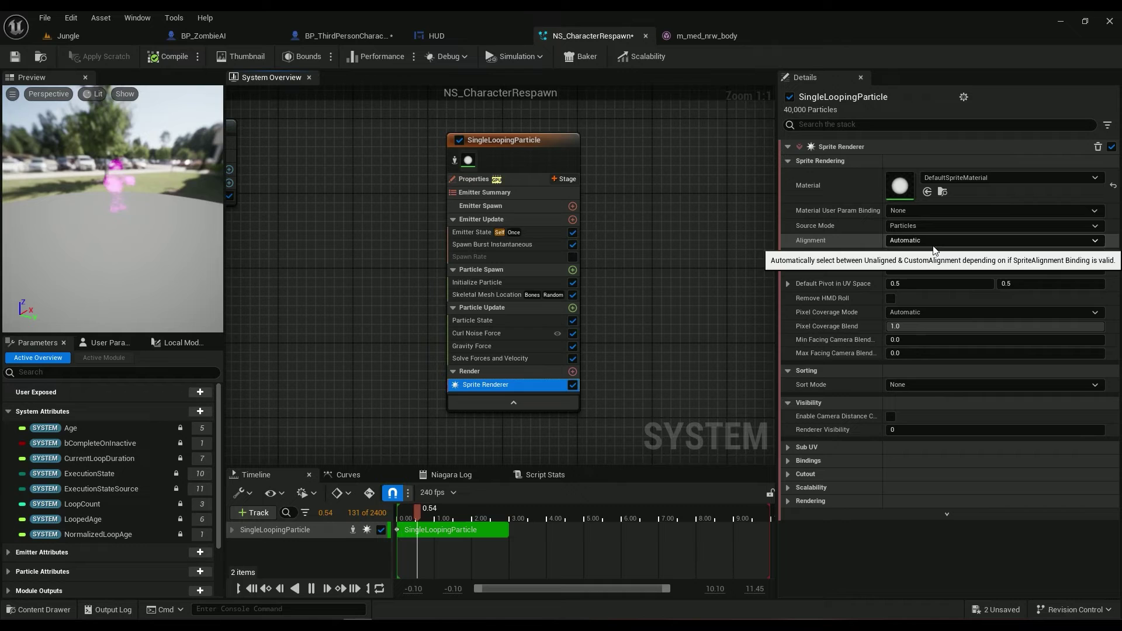
- Examine the Sprite Renderer's Alignment and Facing Mode options without changing them
click(907, 241)
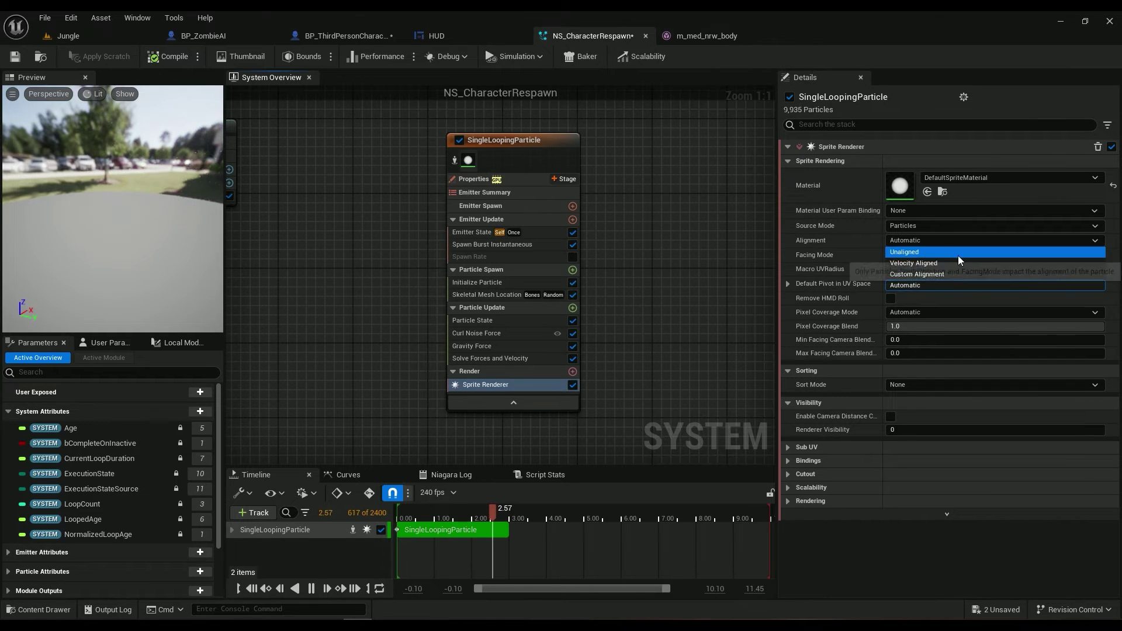
click(916, 241)
click(932, 255)
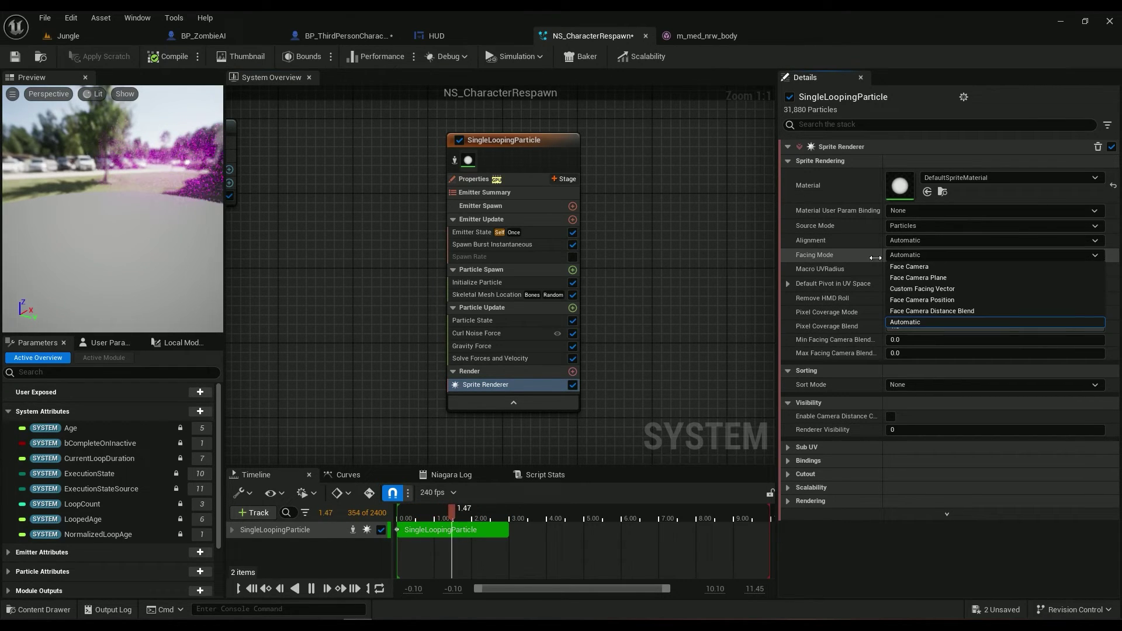
click(662, 306)
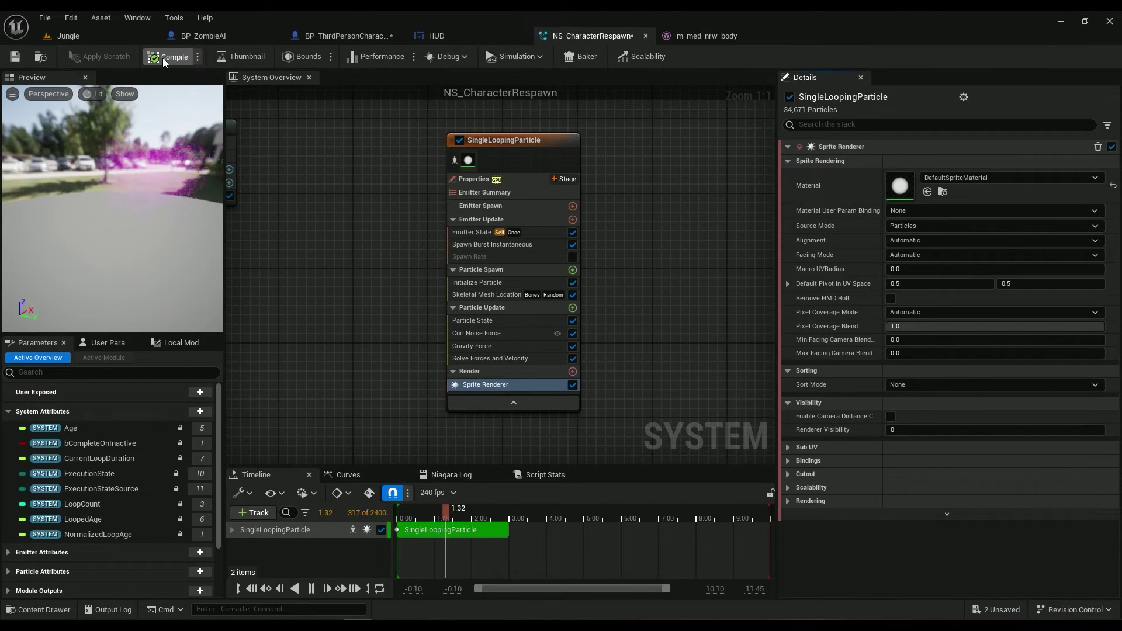
- Save NS_CharacterRespawn and review its Spawn Burst Instantaneous and Emitter State settings
click(14, 56)
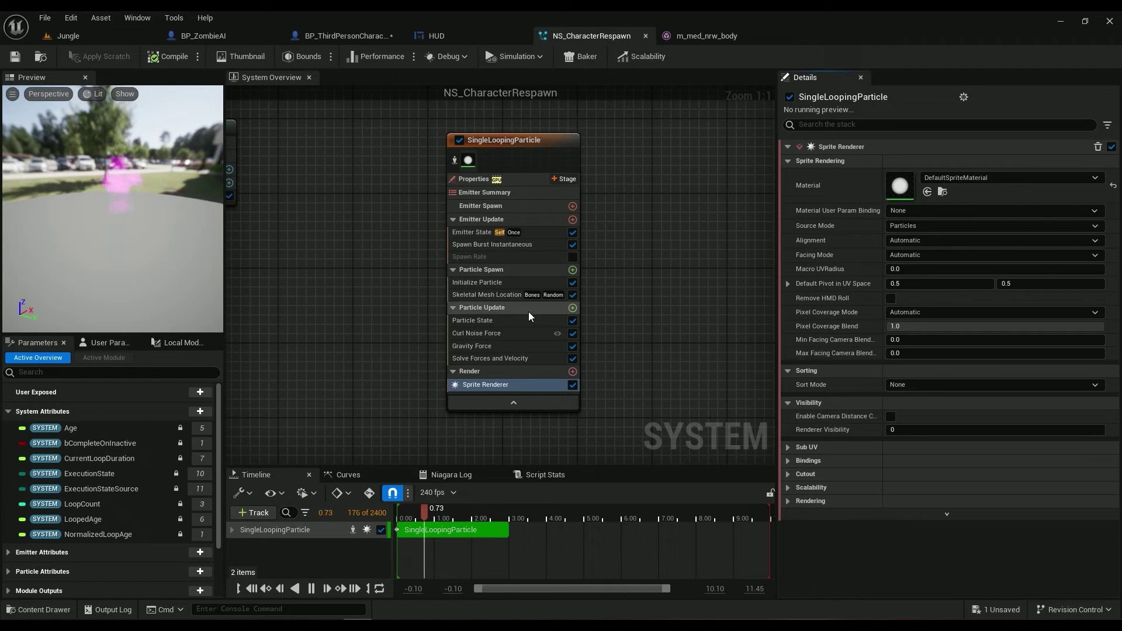
click(497, 244)
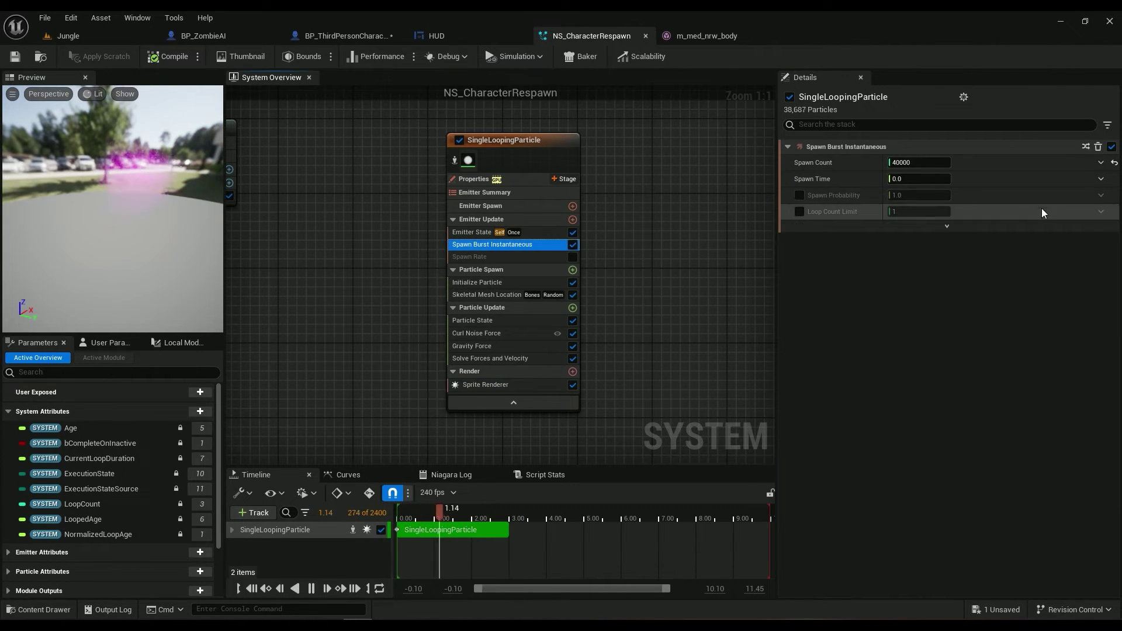
click(491, 232)
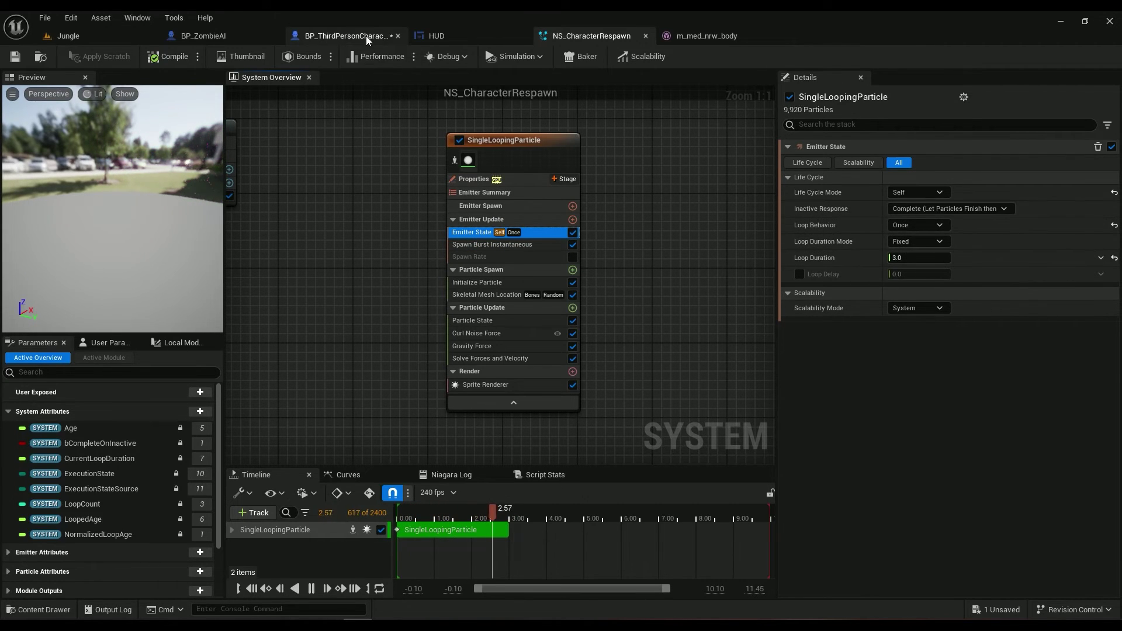
- Open BP_ThirdPersonCharacter and locate the NS_CharacterRespawn asset in the StarterContent Particles folder
click(346, 36)
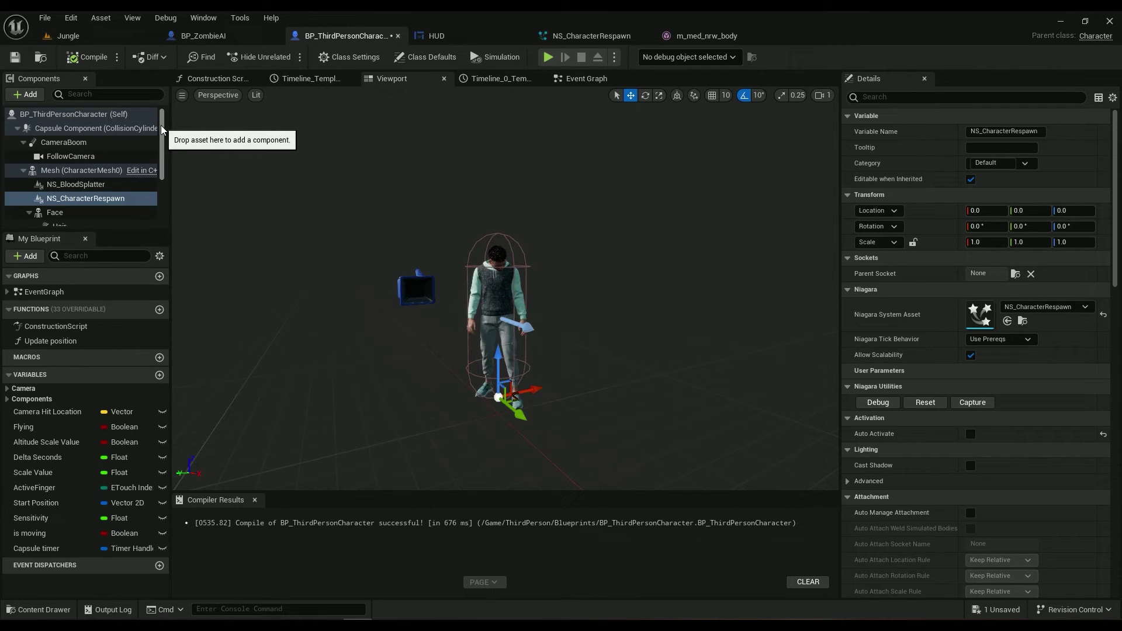
click(25, 94)
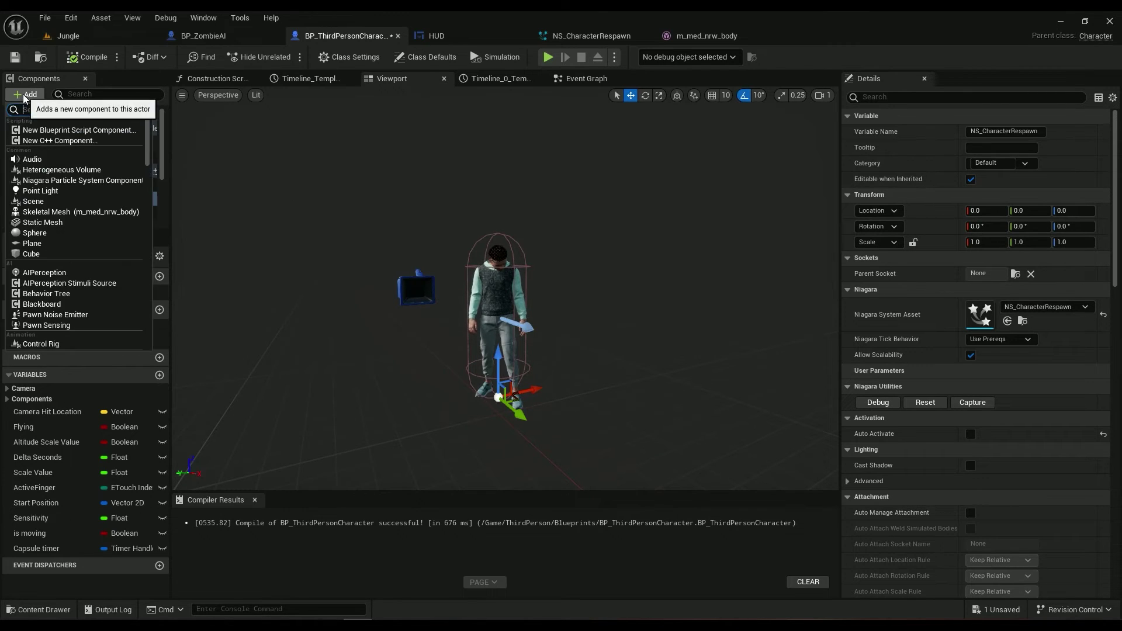
click(26, 613)
click(608, 36)
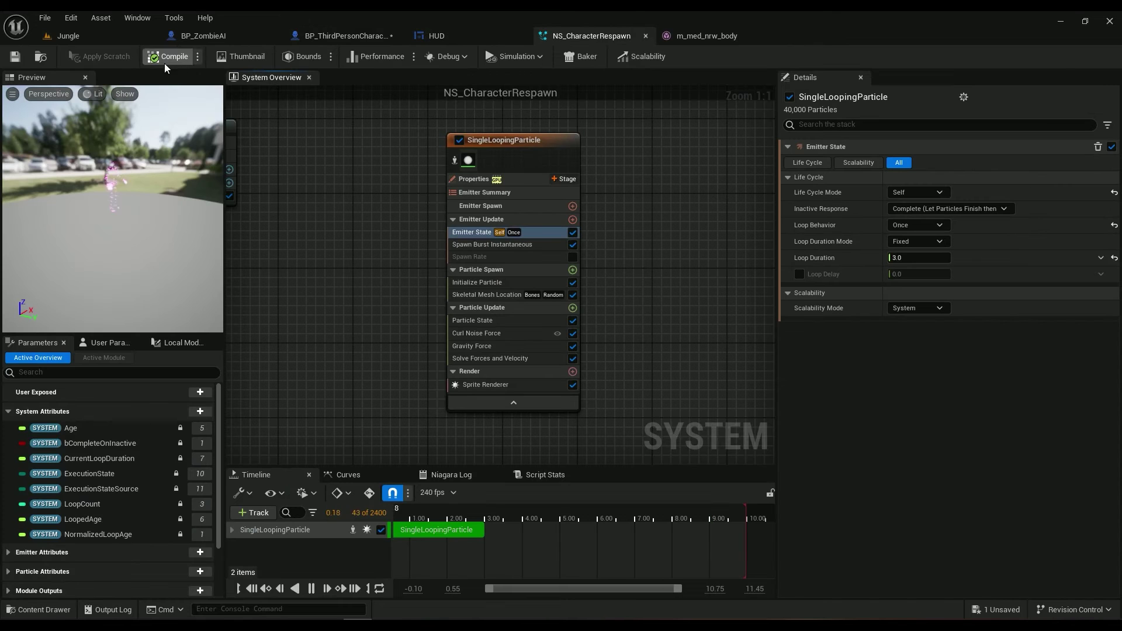
click(311, 36)
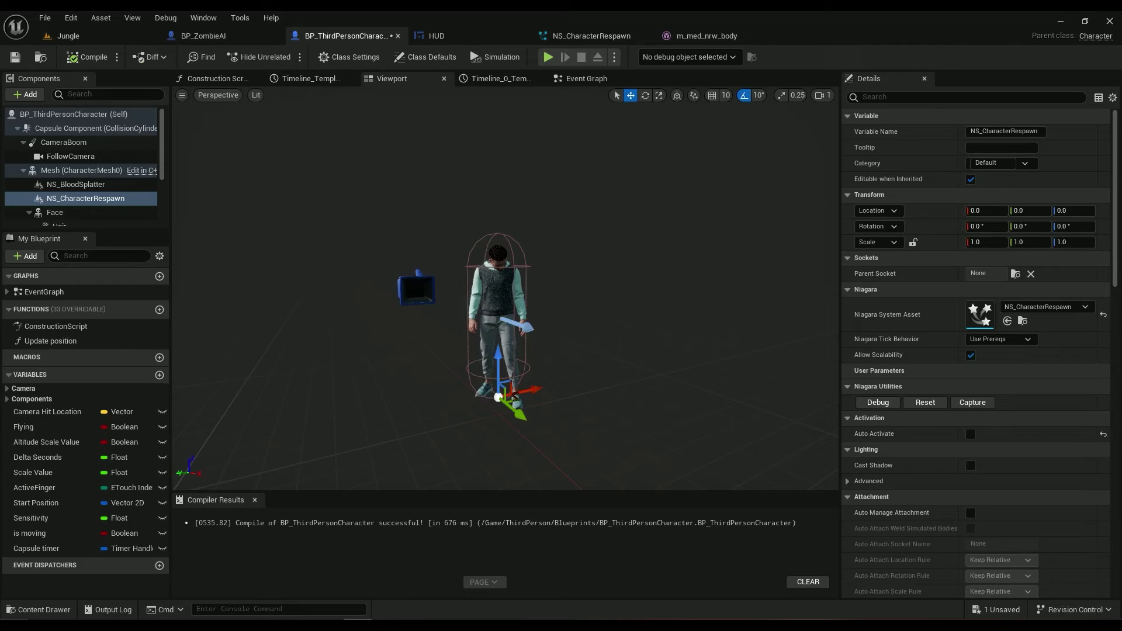
key(ctrl+space)
drag(330, 469, 126, 402)
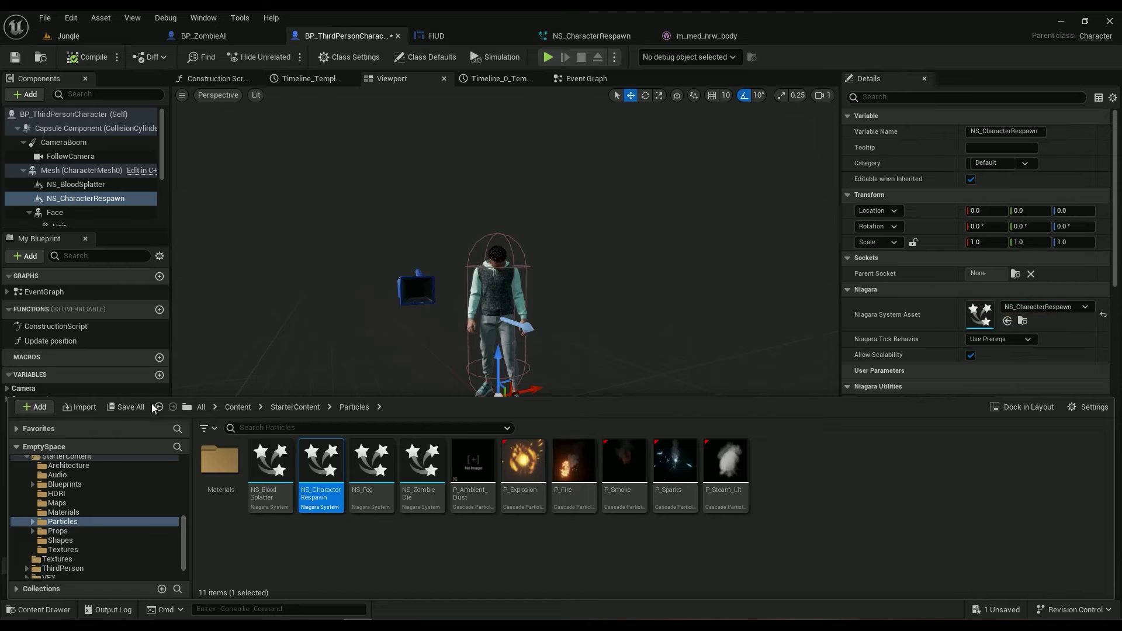
- Try Auto Activate on the NS_CharacterRespawn component under the character's Mesh and view the effect around the character
click(88, 170)
click(75, 199)
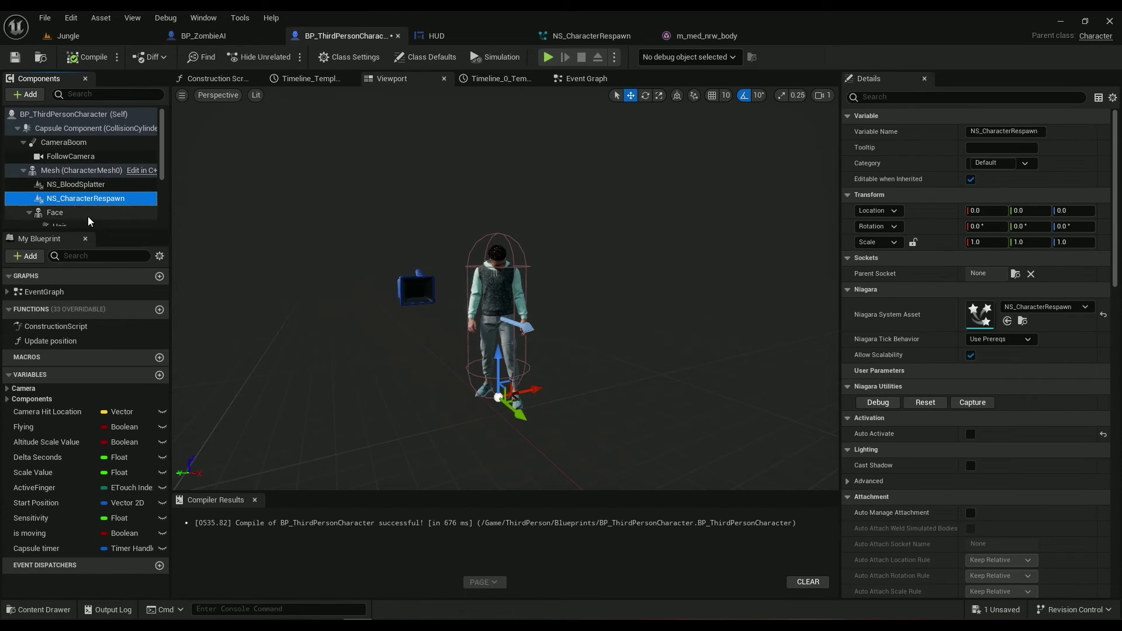
right_drag(400, 366, 375, 365)
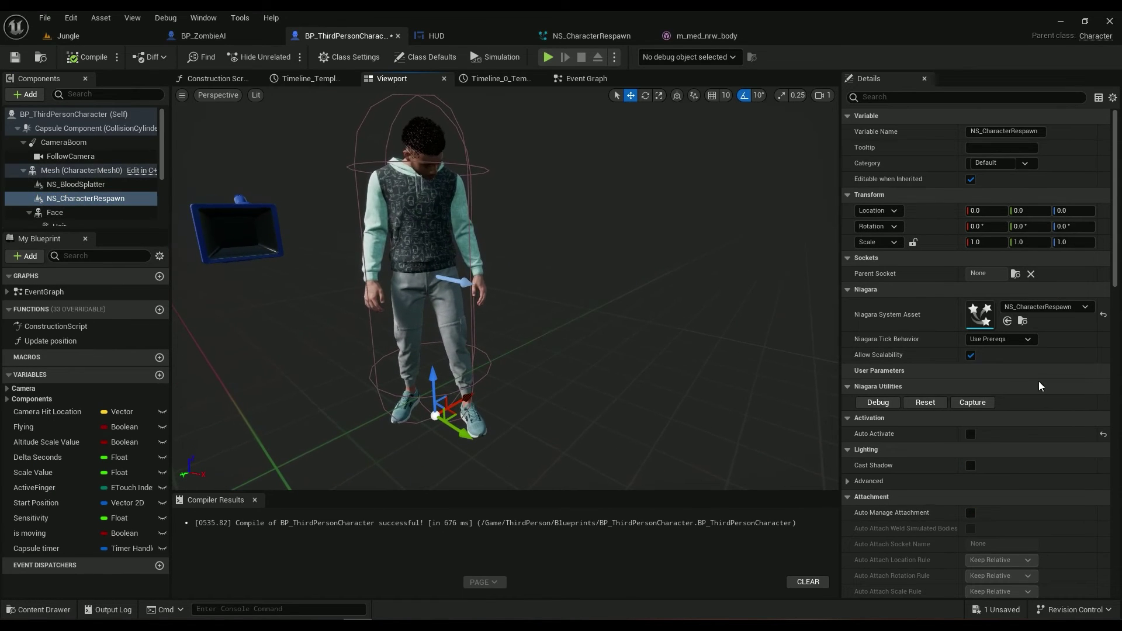
click(973, 436)
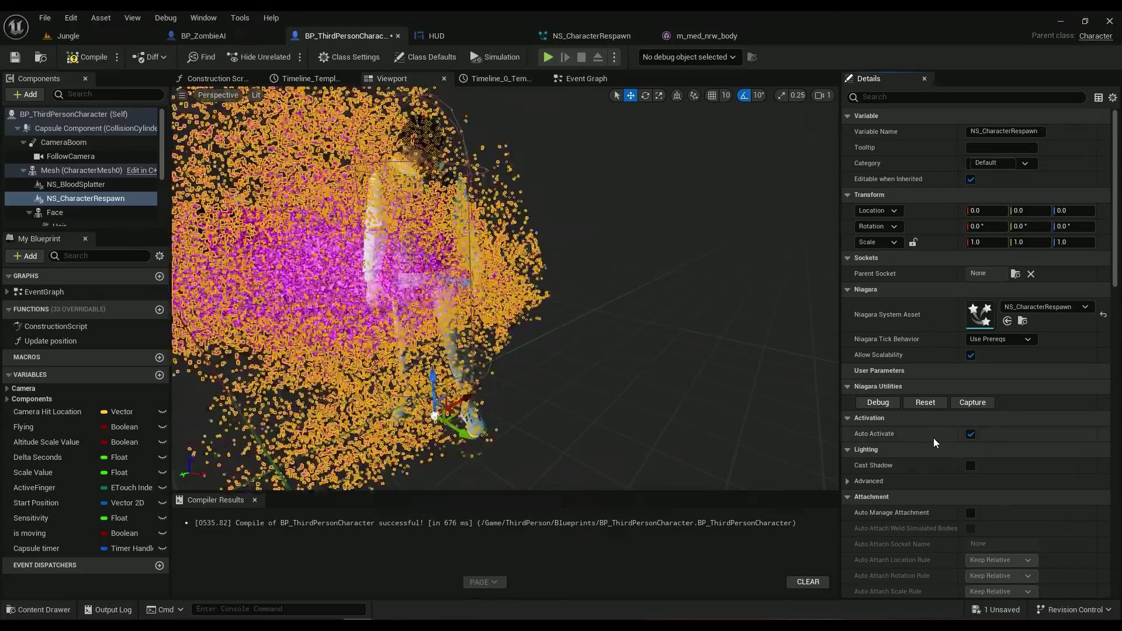
right_drag(676, 350, 619, 351)
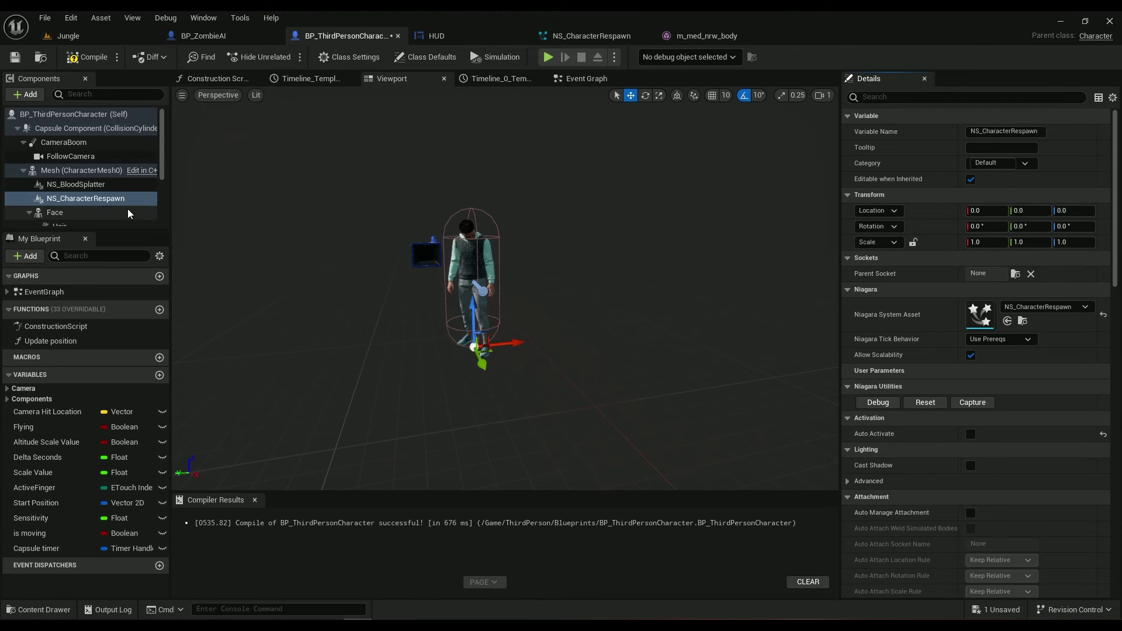
- Inspect the Activate node for NS Character Respawn in the character blueprint's Event Graph
click(586, 79)
scroll(451, 340, up, 3)
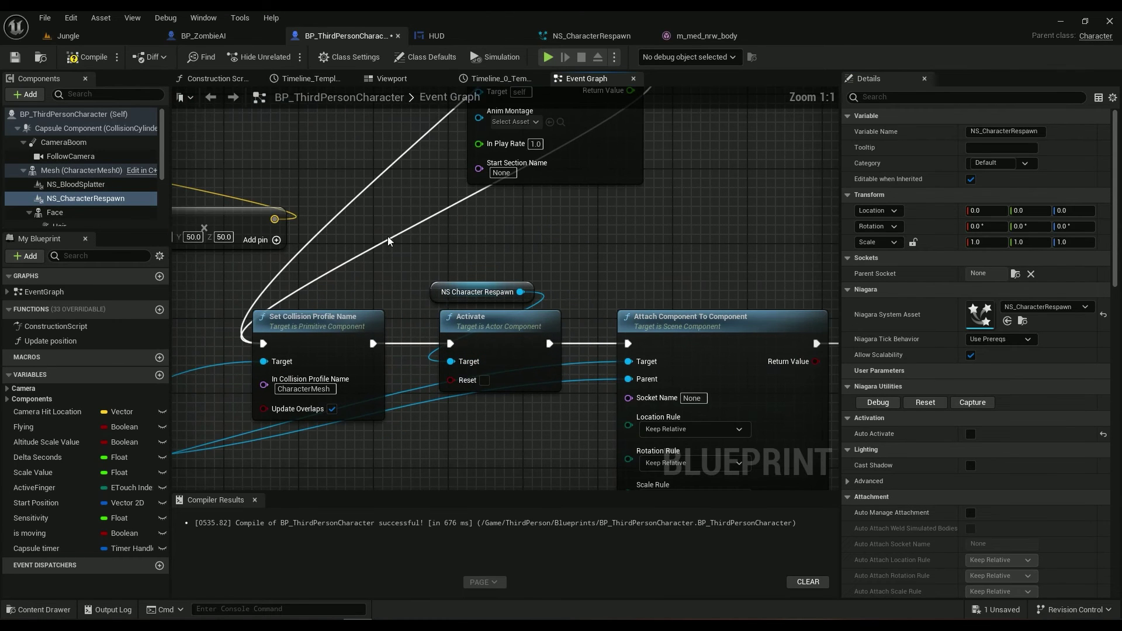
- Add another NS Character Respawn reference above the existing one in the Event Graph and try an Activate node from it
drag(75, 199, 437, 243)
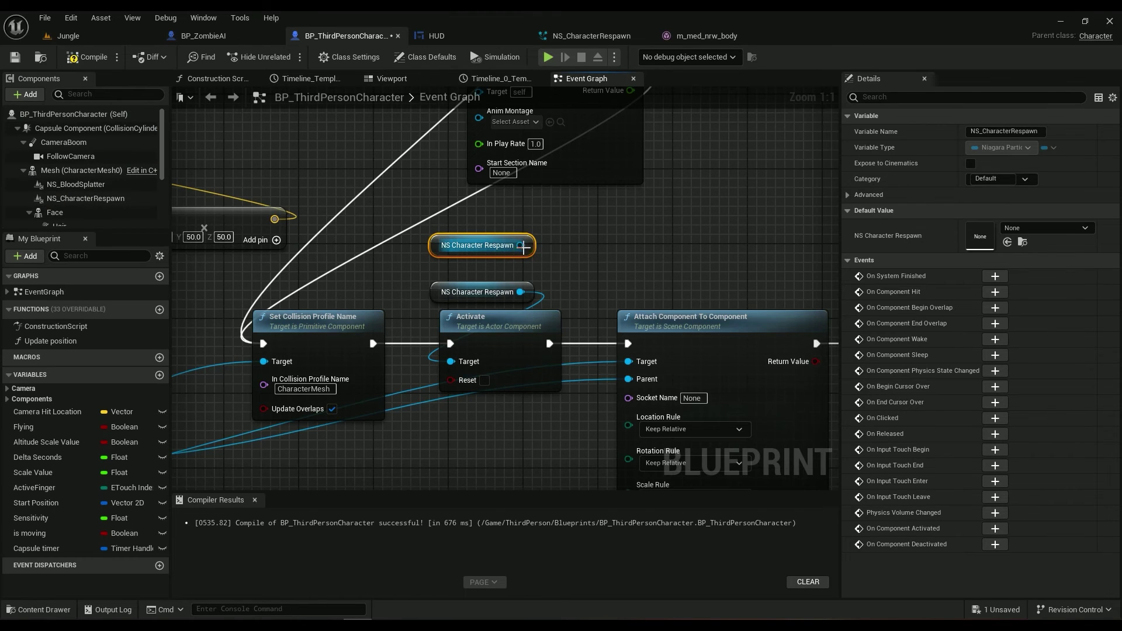
drag(520, 245, 573, 260)
text(acgti)
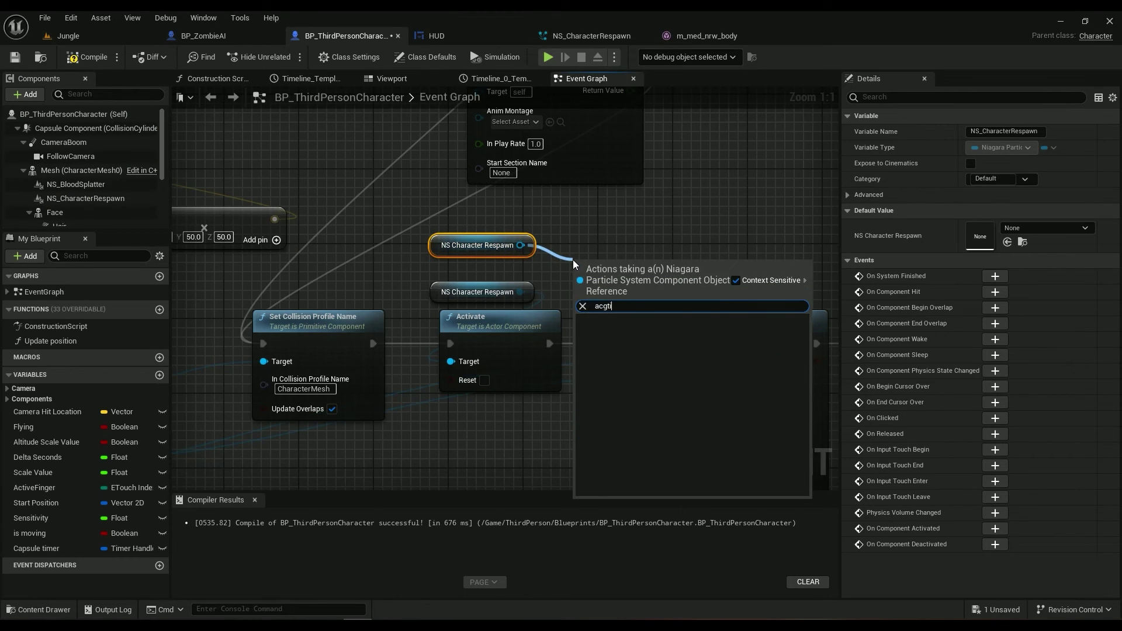
key(BackSpace)
key(BackSpace)
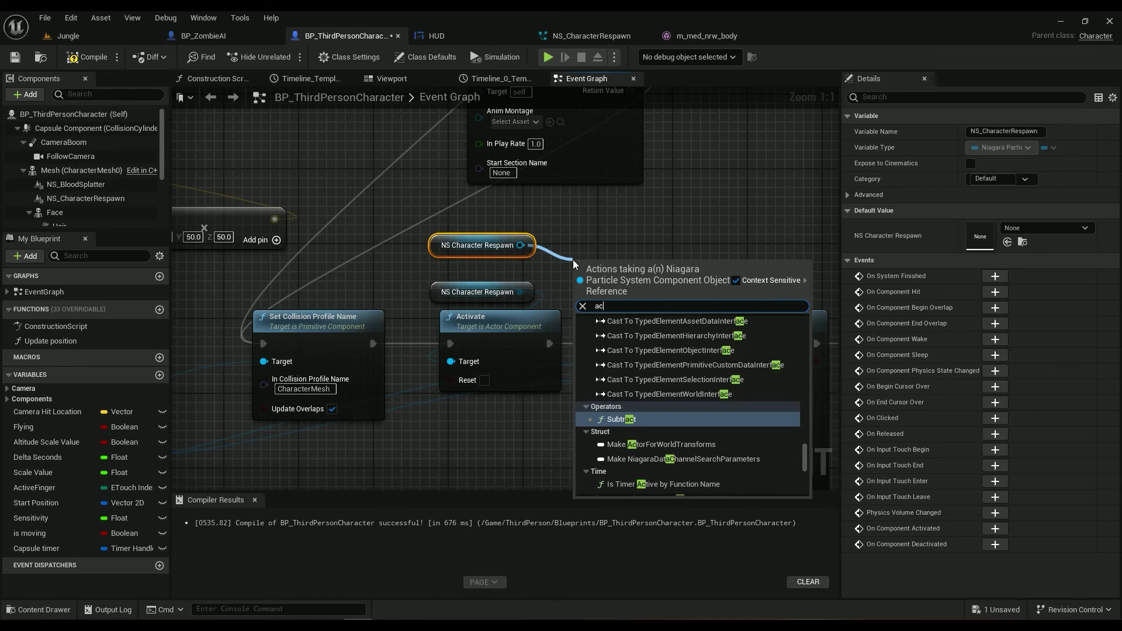
text(tiv)
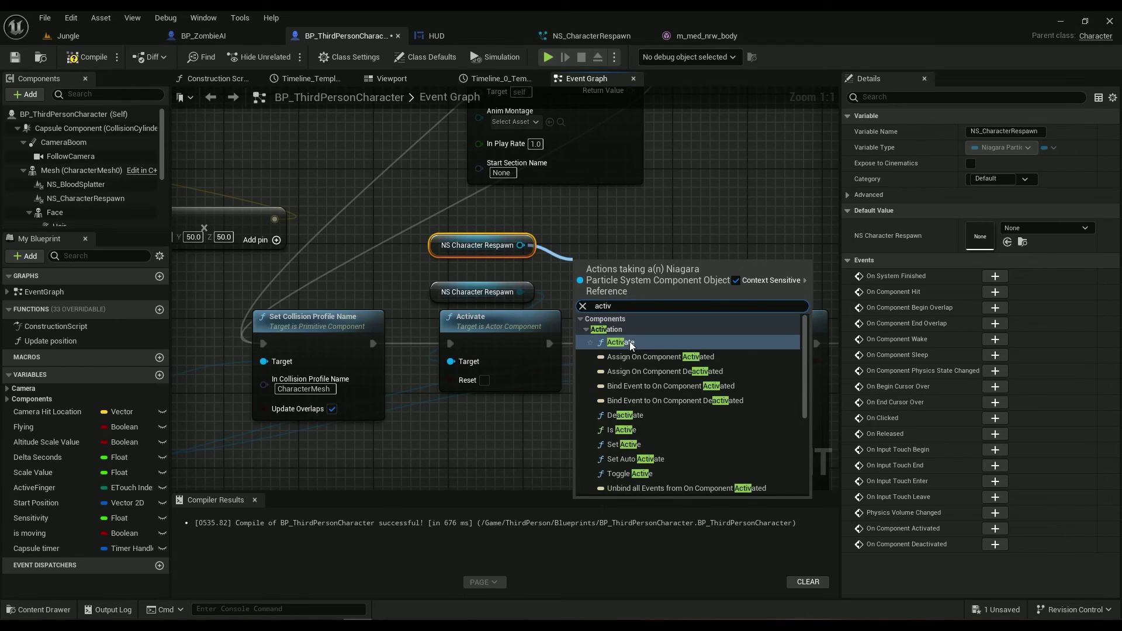
click(632, 342)
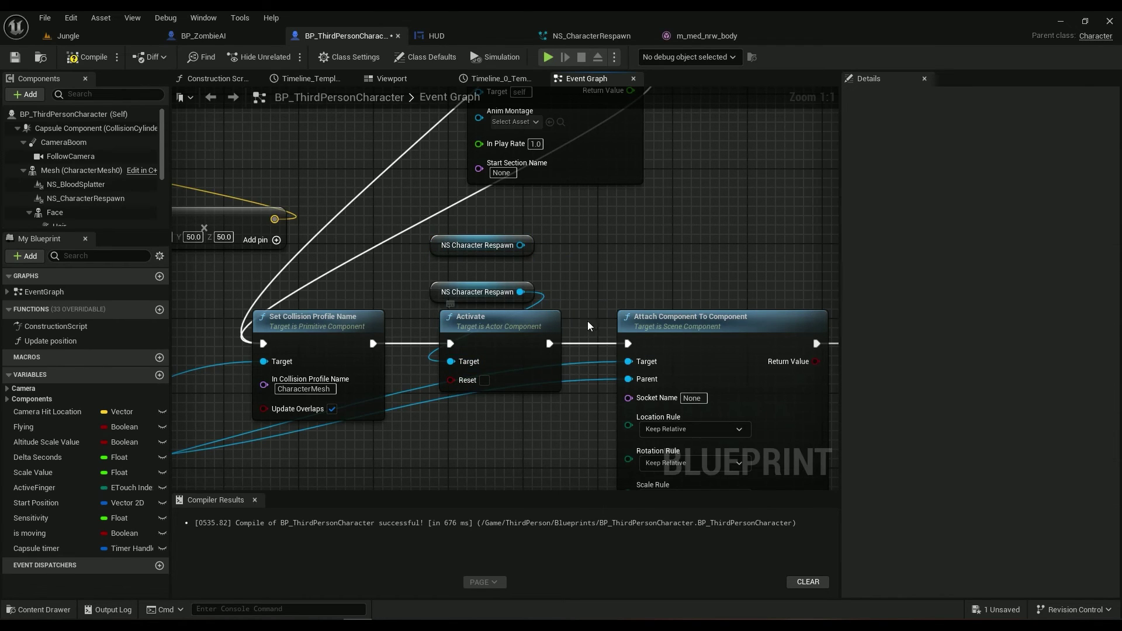
- Compile and save the BP_ThirdPersonCharacter blueprint
click(87, 61)
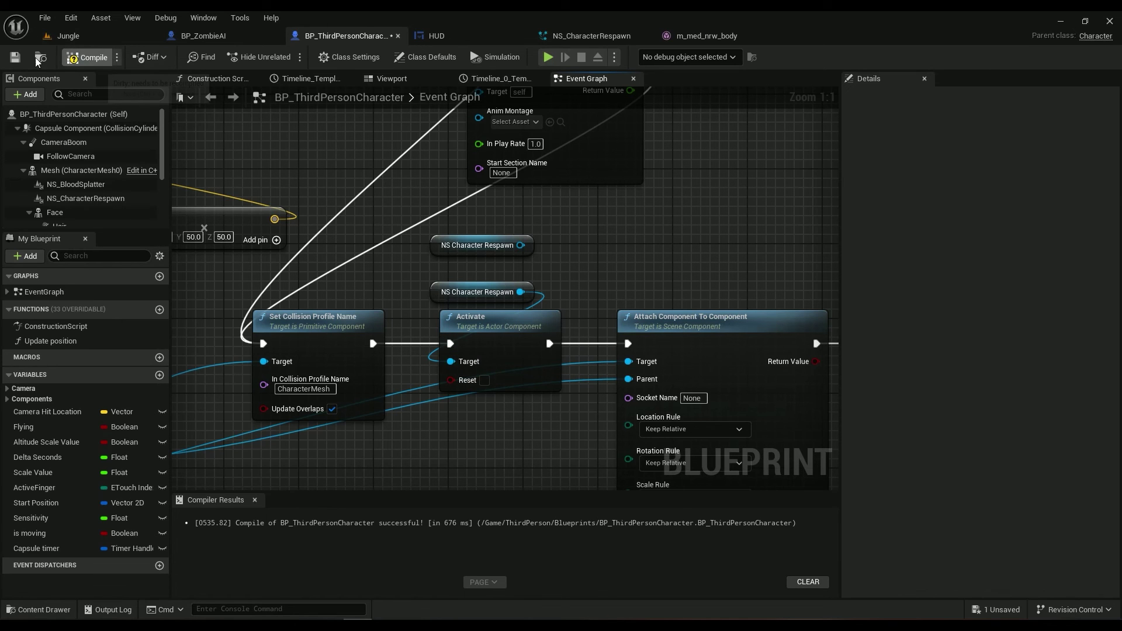
scroll(296, 268, down, 8)
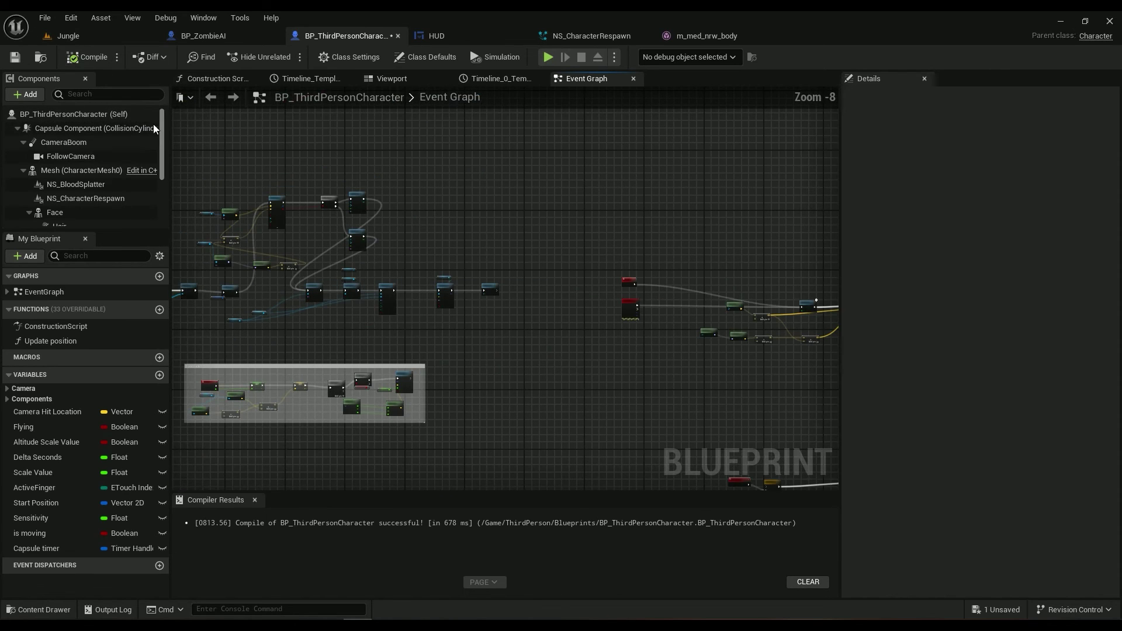
click(15, 59)
- Play-test the Jungle level by running the character toward the zombie, view the respawn effect from around the character, and end the session
click(105, 36)
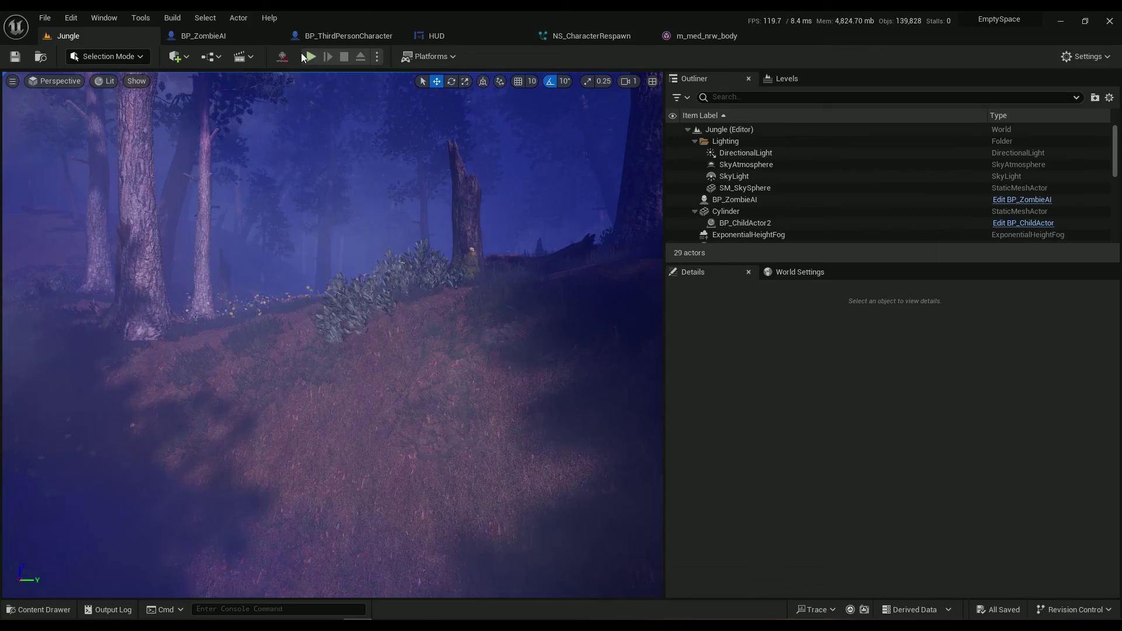
key(w)
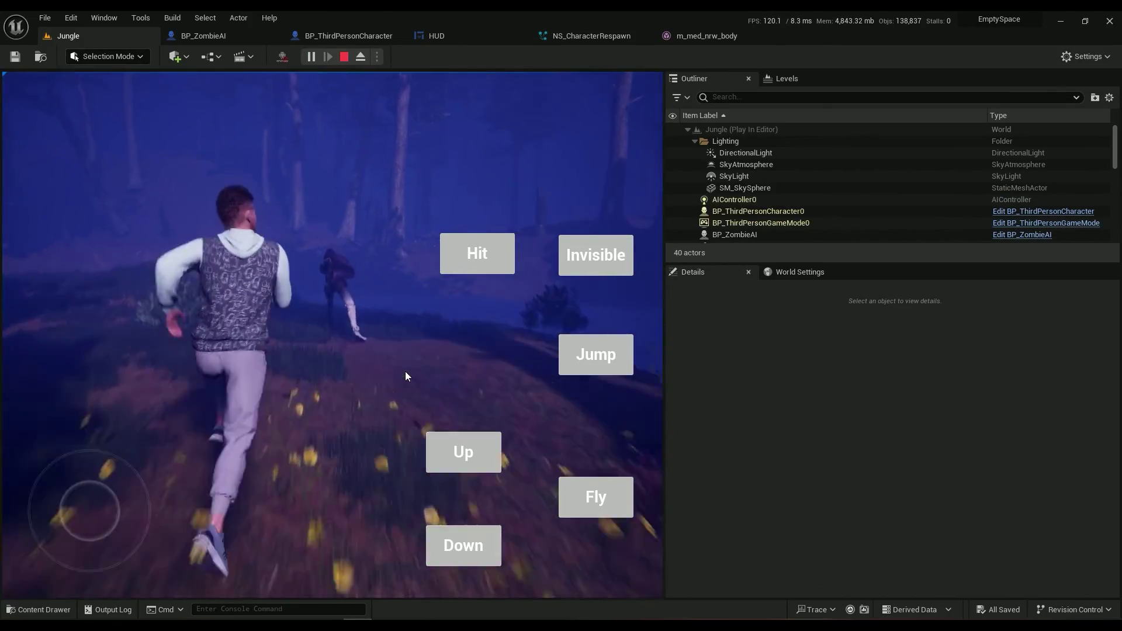
drag(309, 366, 538, 365)
drag(440, 339, 231, 393)
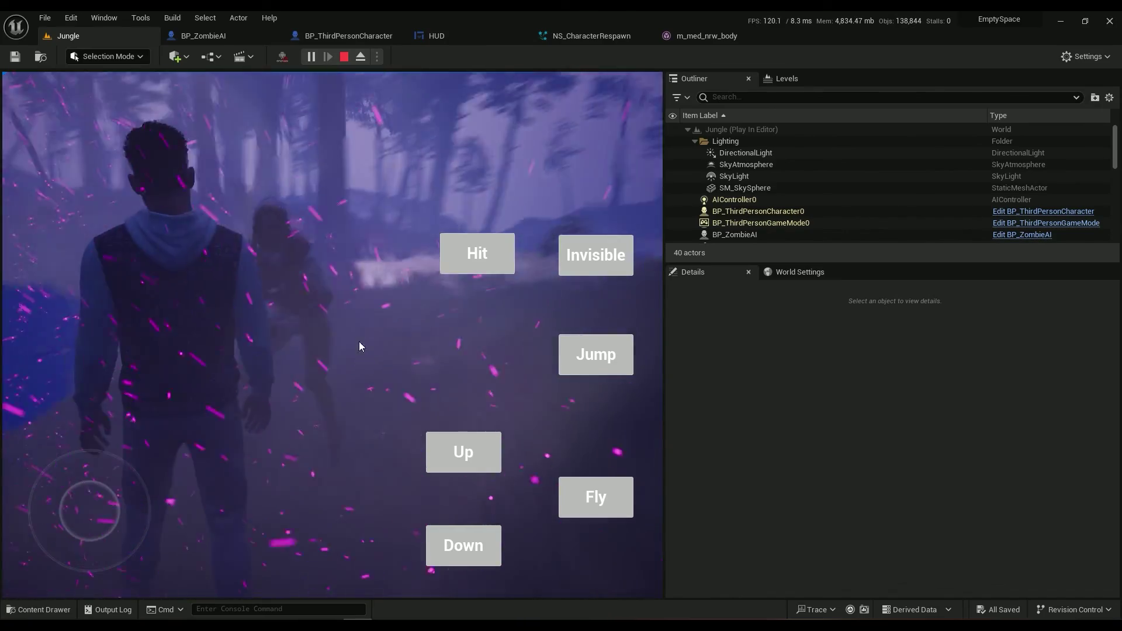
key(d)
drag(362, 348, 419, 414)
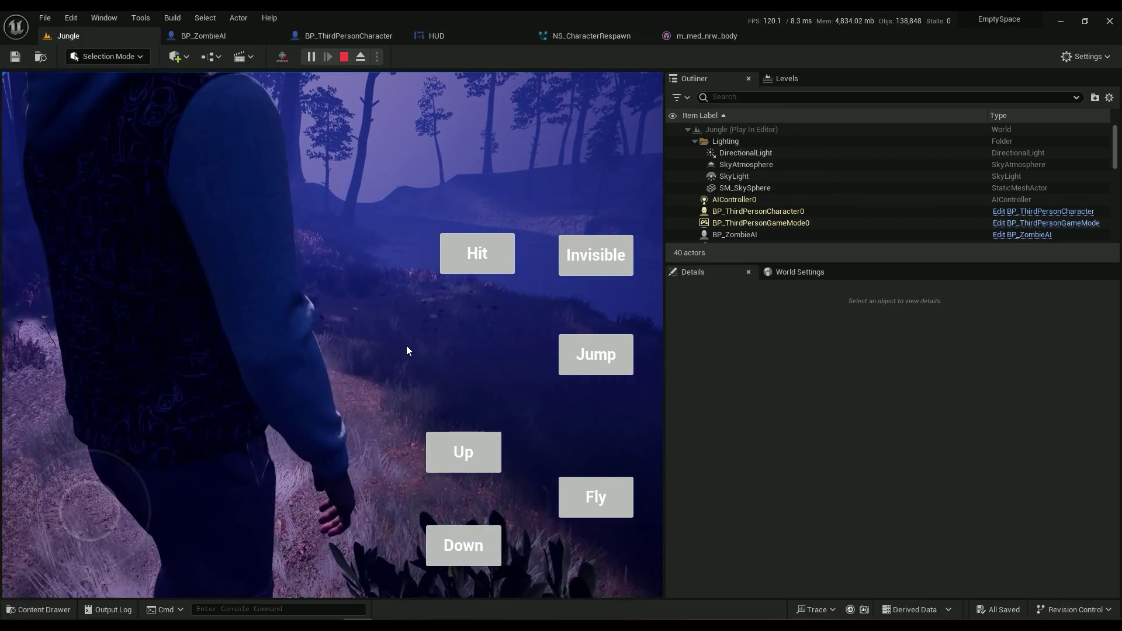
key(Escape)
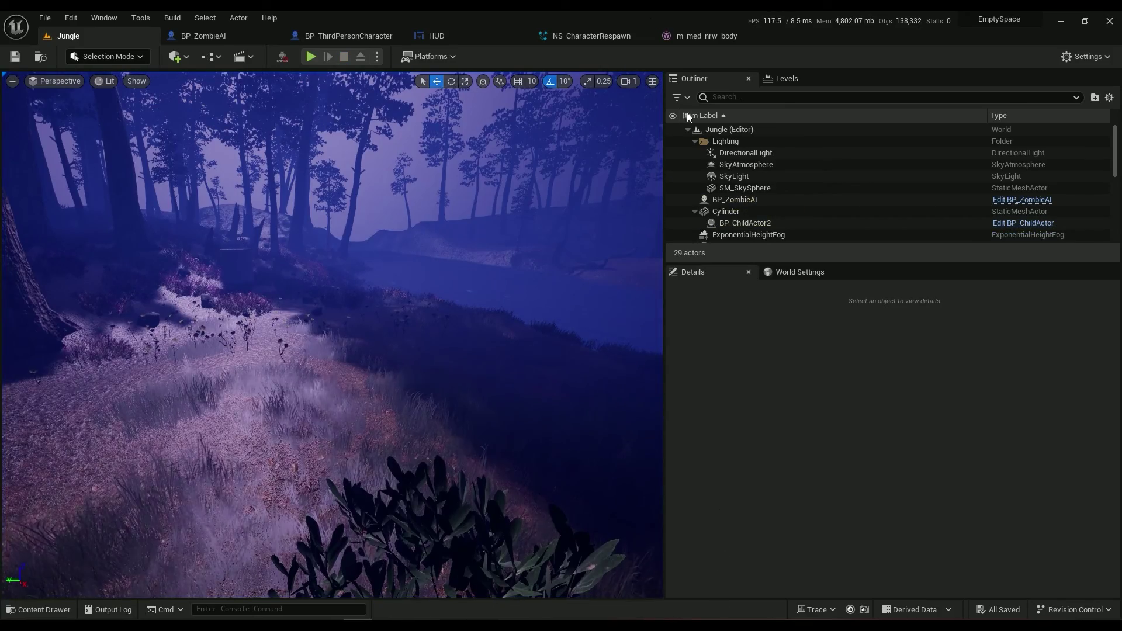